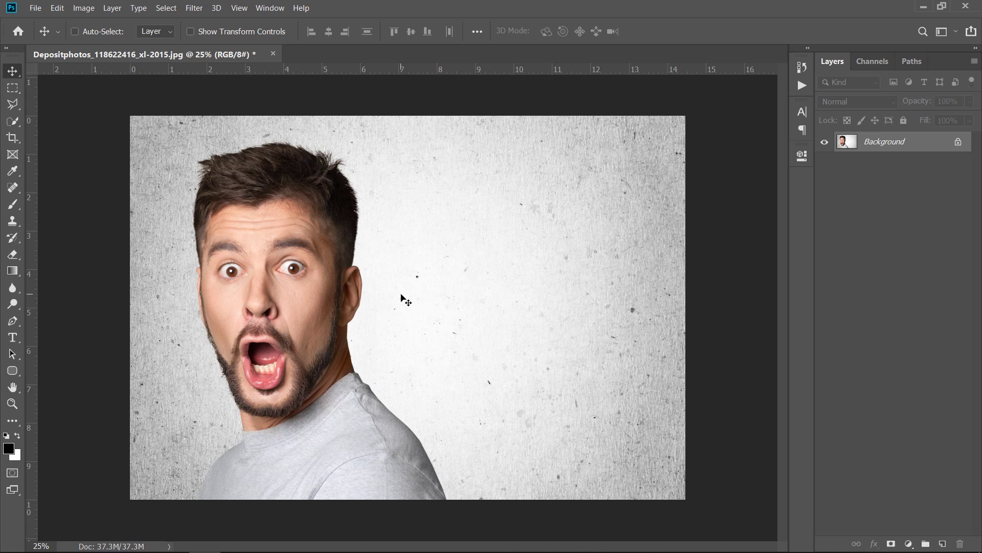
- Resize the image to 2000 px high with proportions linked, making it 2894 px wide
{"action": "left_click", "coordinate": [83, 8]}
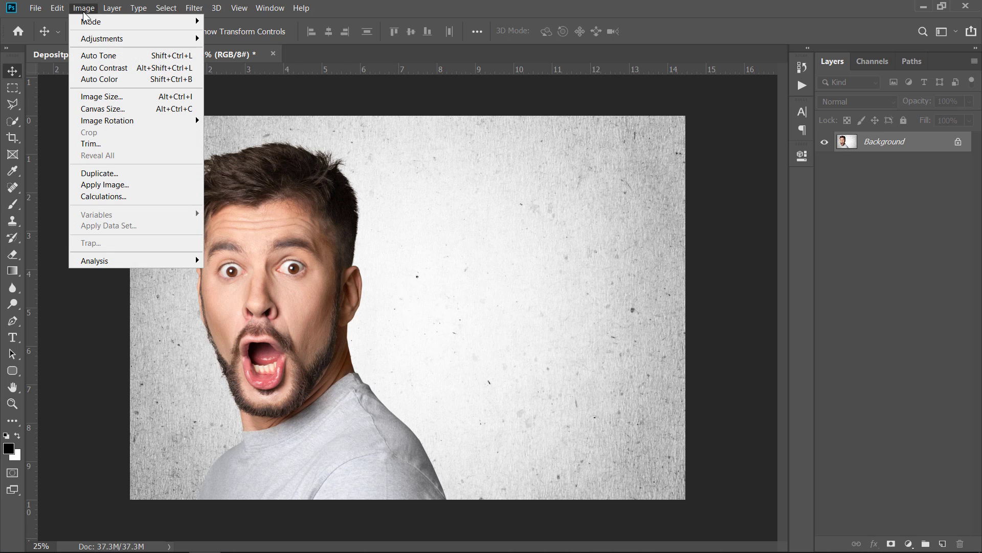
{"action": "left_click", "coordinate": [108, 95]}
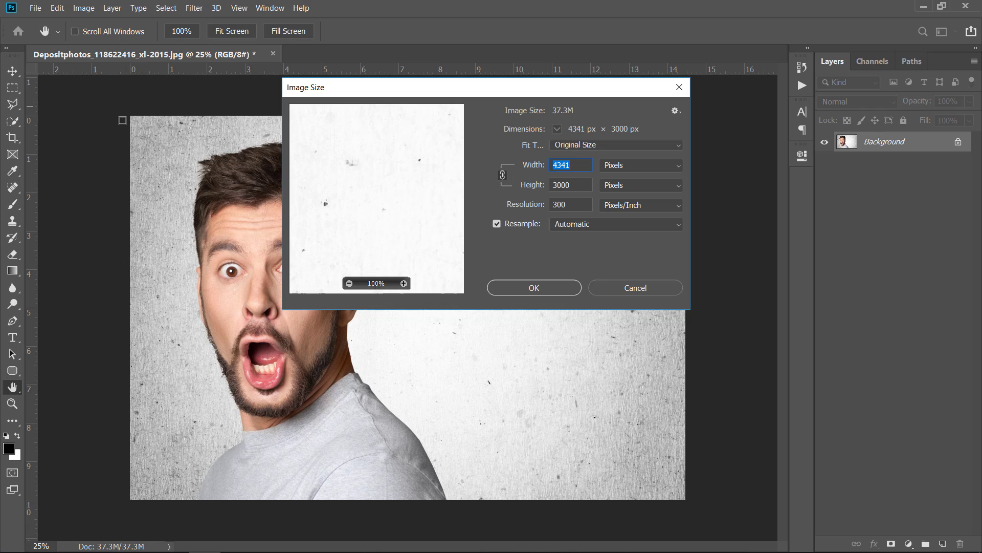
{"action": "double_click", "coordinate": [582, 204]}
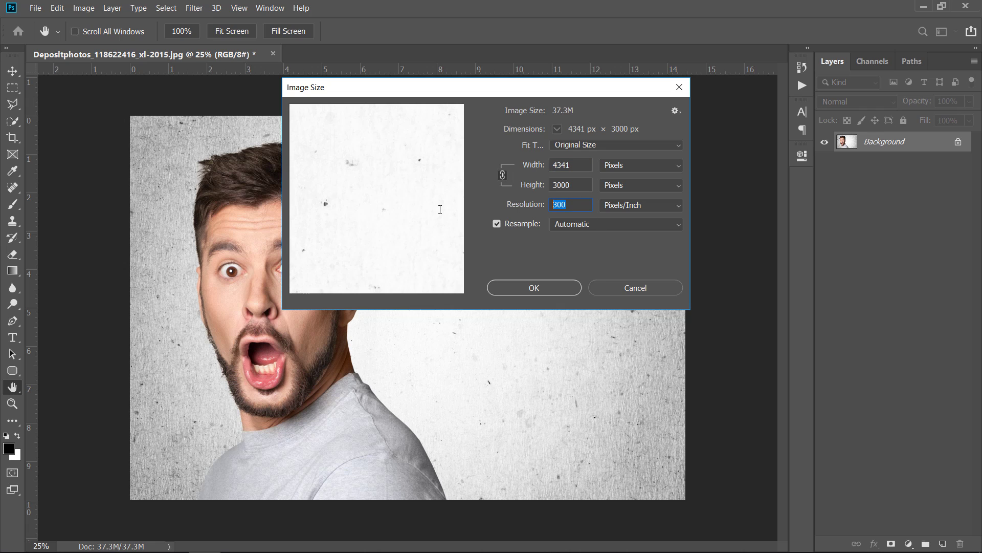
{"action": "left_click", "coordinate": [583, 185]}
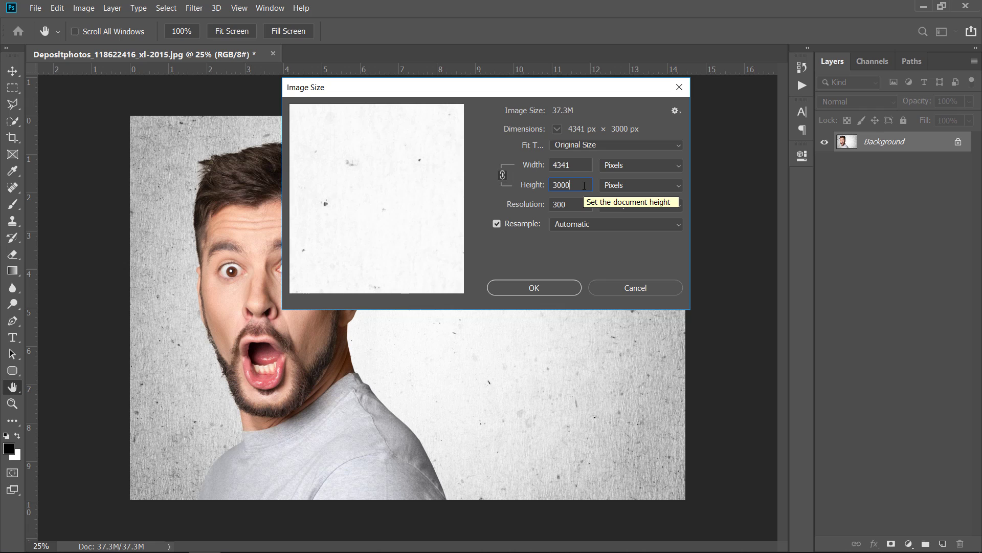
{"action": "left_click_drag", "start_coordinate": [584, 185], "coordinate": [537, 186]}
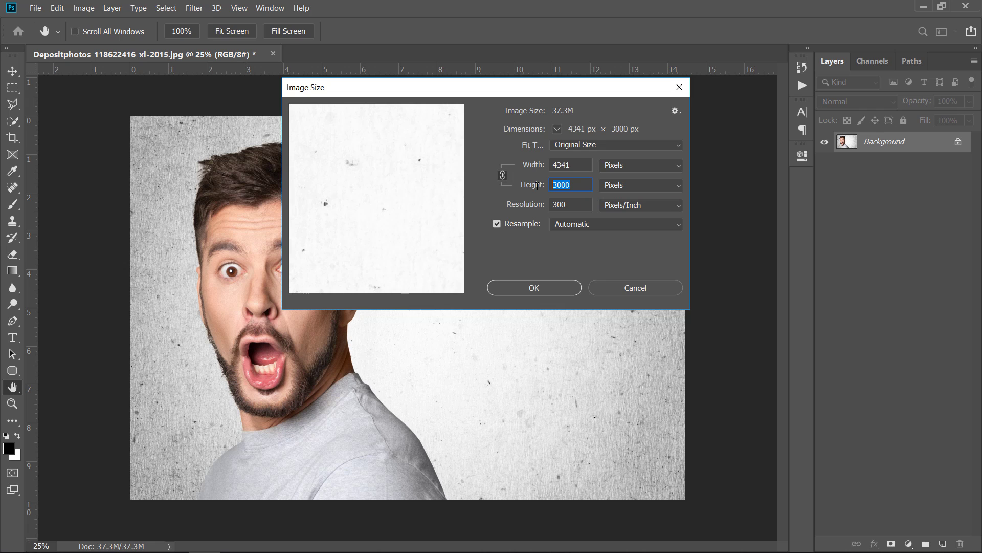
{"action": "type", "text": "2000"}
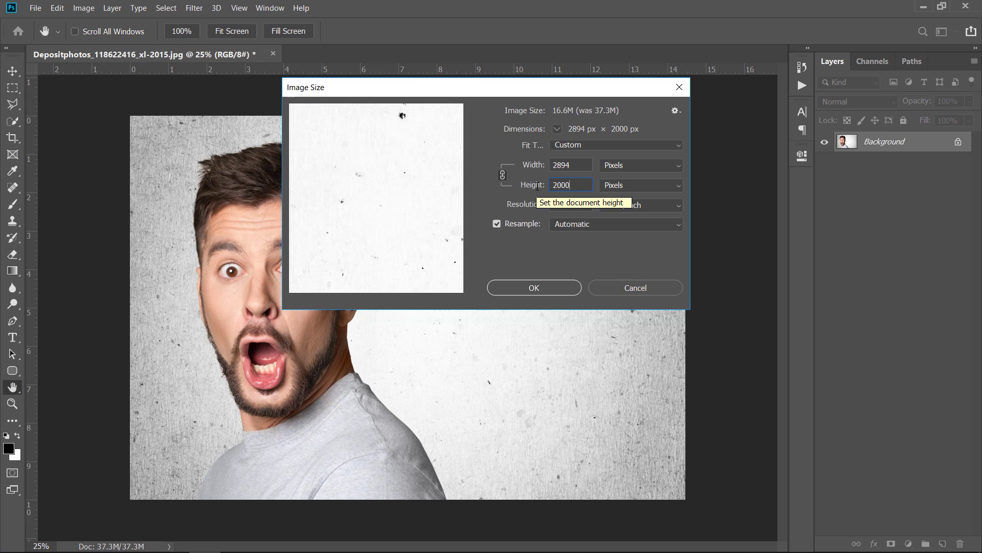
- Apply the 2894 x 2000 resize, duplicate the Background into Layer 1 and hide the Background
{"action": "left_click", "coordinate": [539, 288]}
{"action": "key", "text": "v"}
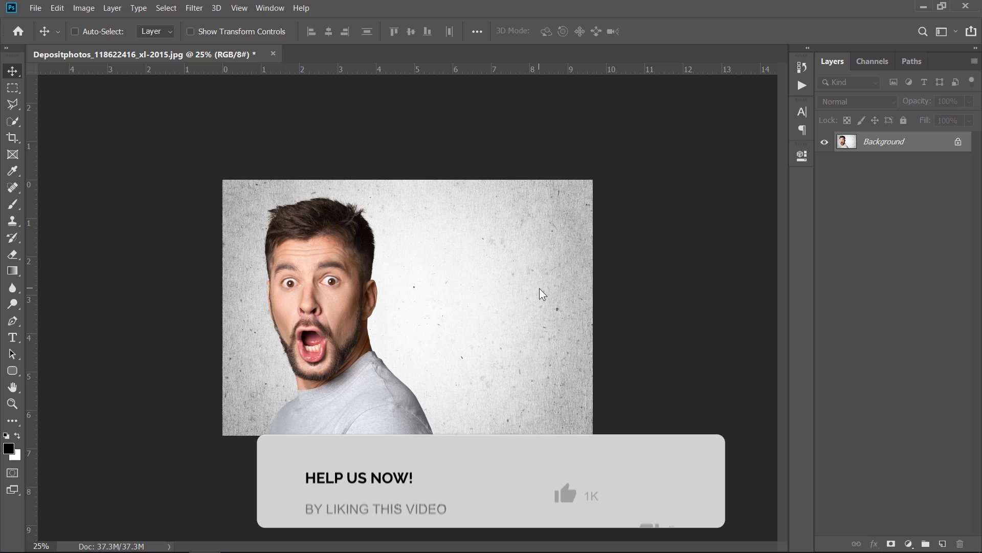
{"action": "key", "text": "ctrl+0"}
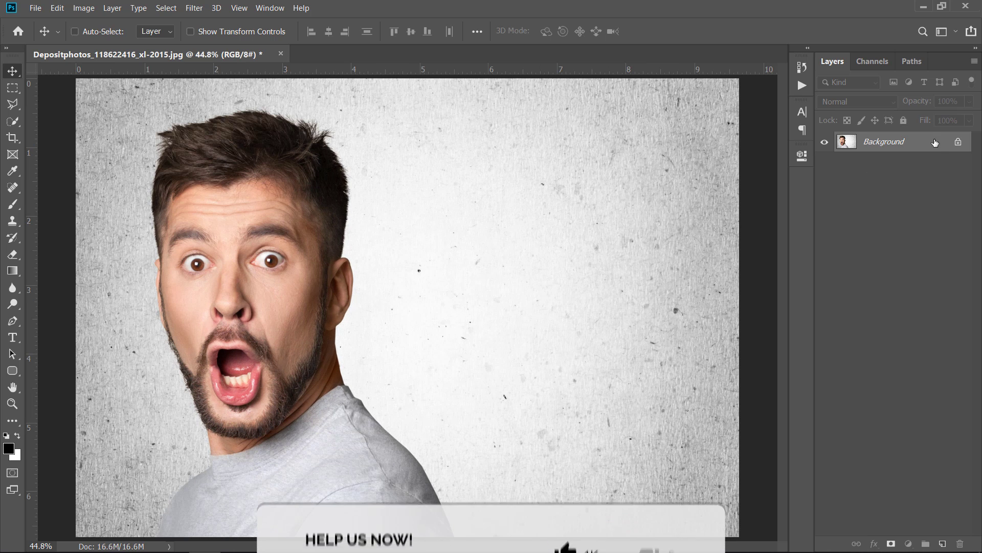
{"action": "key", "text": "ctrl+j"}
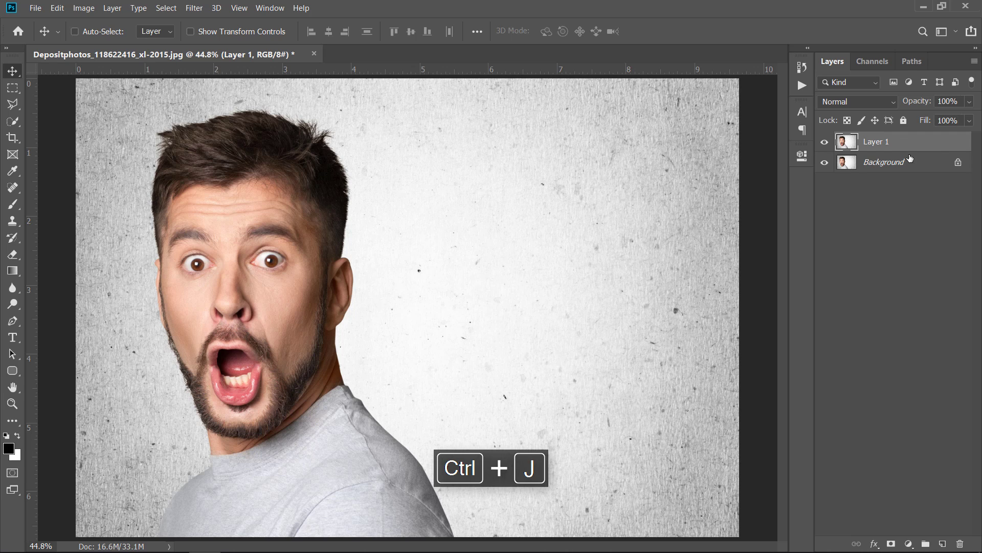
{"action": "left_click", "coordinate": [824, 163]}
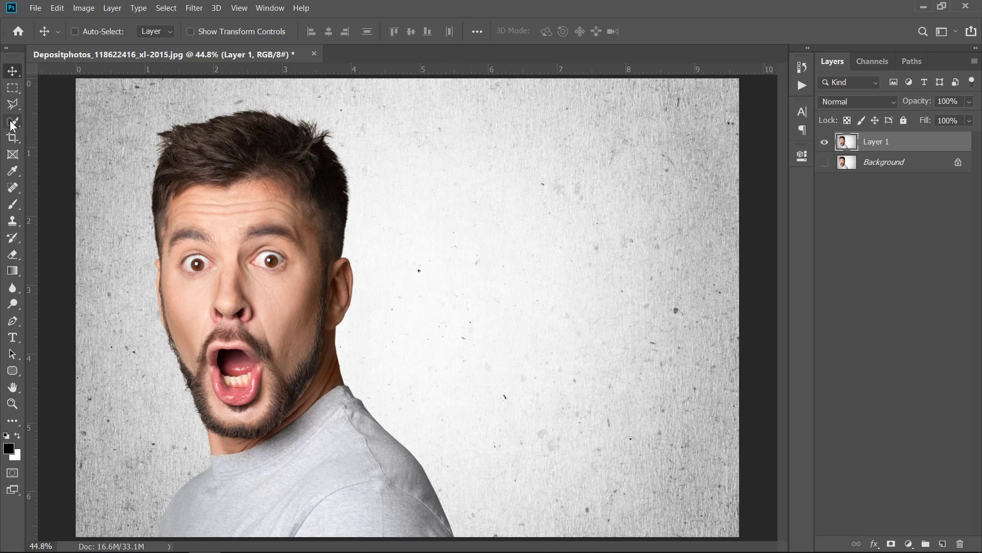
- Quick-select the man's hair, face, body and ear, then add a layer mask to Layer 1 from that selection
{"action": "left_click_drag", "start_coordinate": [11, 124], "coordinate": [43, 125]}
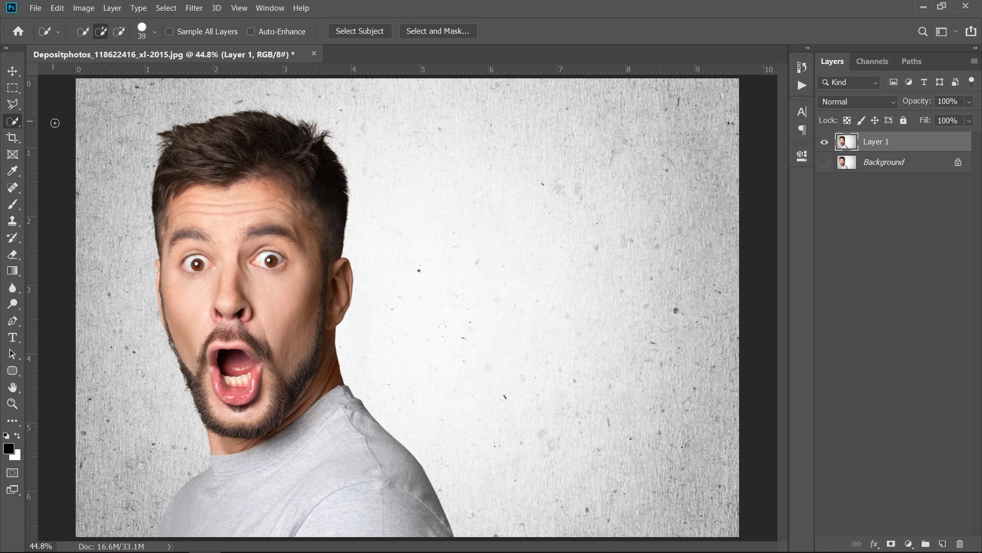
{"action": "mouse_move", "coordinate": [196, 150]}
{"action": "left_mouse_down"}
{"action": "mouse_move", "coordinate": [172, 159]}
{"action": "mouse_move", "coordinate": [219, 139]}
{"action": "mouse_move", "coordinate": [276, 137]}
{"action": "mouse_move", "coordinate": [318, 160]}
{"action": "mouse_move", "coordinate": [328, 180]}
{"action": "mouse_move", "coordinate": [317, 222]}
{"action": "mouse_move", "coordinate": [324, 304]}
{"action": "mouse_move", "coordinate": [303, 364]}
{"action": "mouse_move", "coordinate": [299, 427]}
{"action": "mouse_move", "coordinate": [206, 503]}
{"action": "left_mouse_up"}
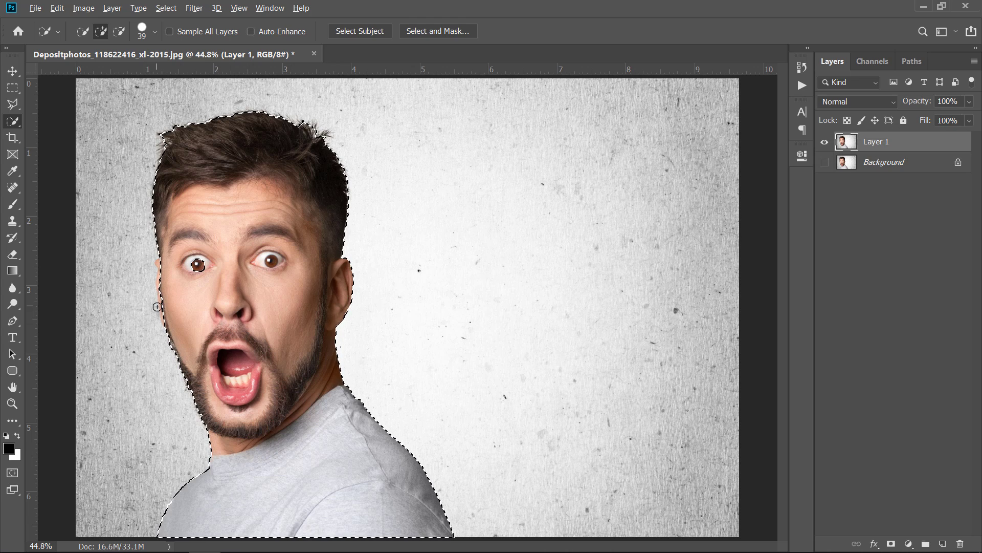
{"action": "scroll", "coordinate": [212, 237], "scroll_direction": "up", "scroll_amount": 3}
{"action": "left_click_drag", "start_coordinate": [161, 230], "coordinate": [168, 276]}
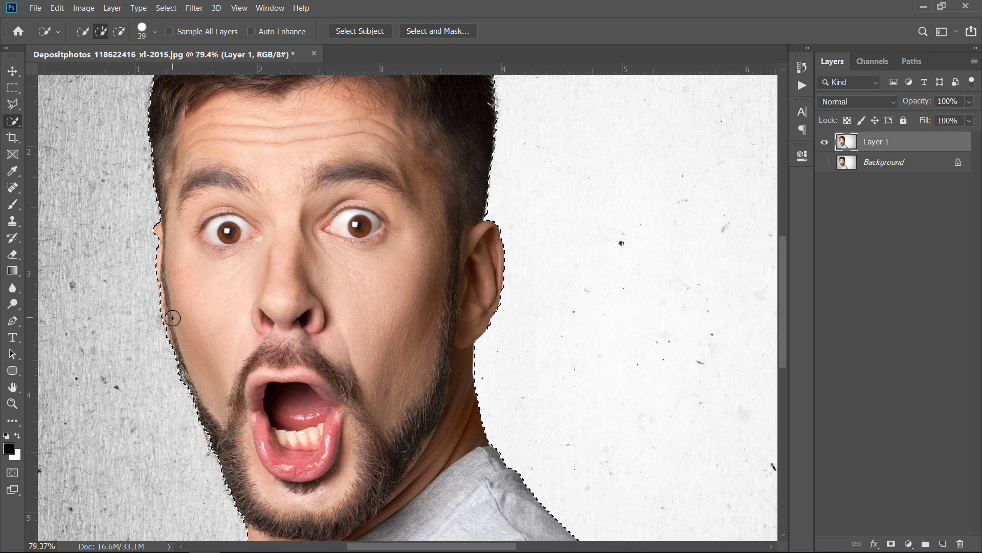
{"action": "key", "text": "ctrl+0"}
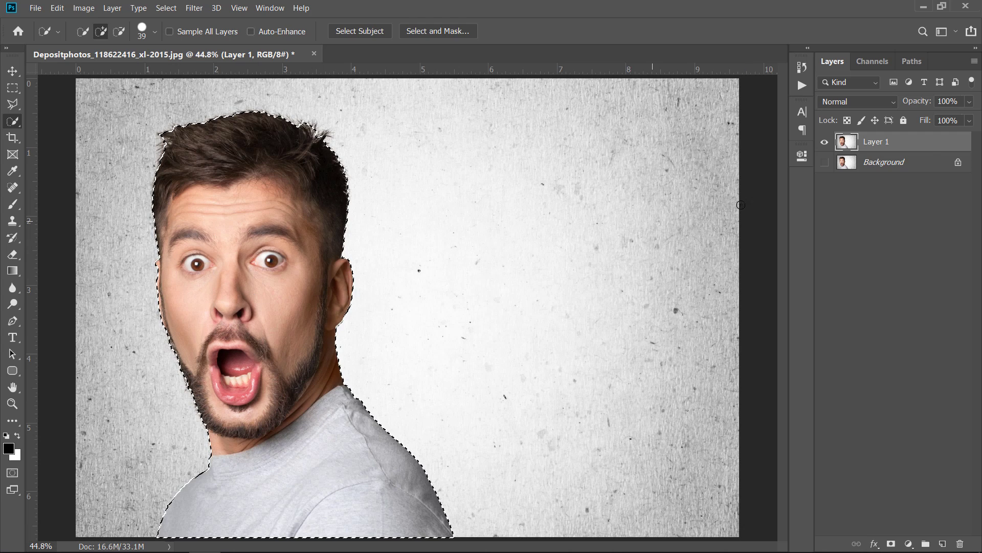
{"action": "left_click", "coordinate": [892, 544]}
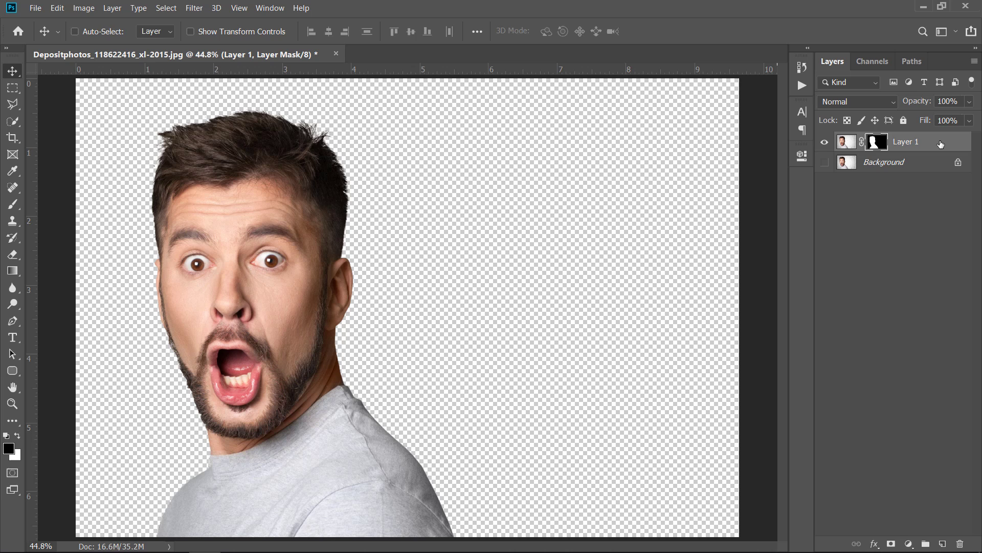
{"action": "key", "text": "ctrl+2"}
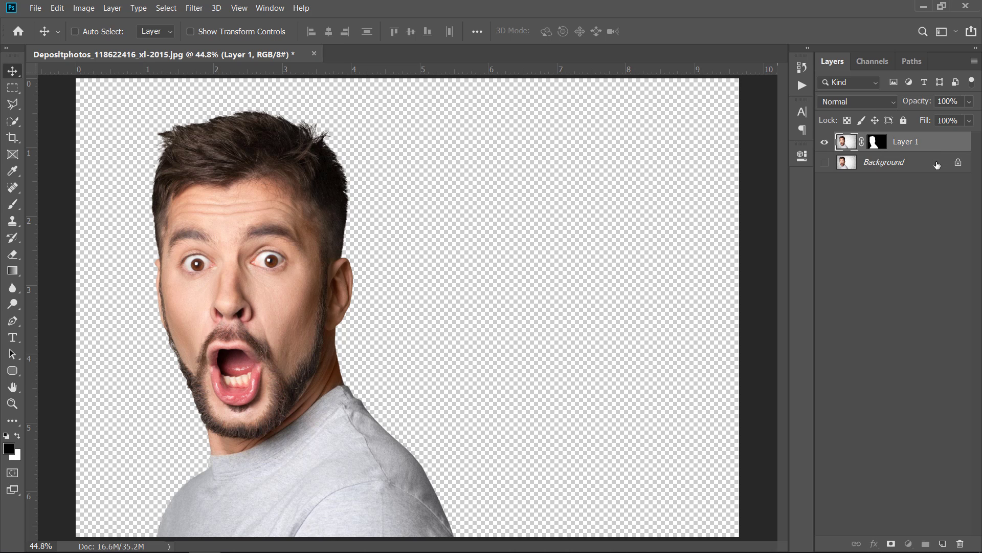
- Add a white #ffffff Solid Color fill layer above the Background
{"action": "left_click", "coordinate": [937, 165]}
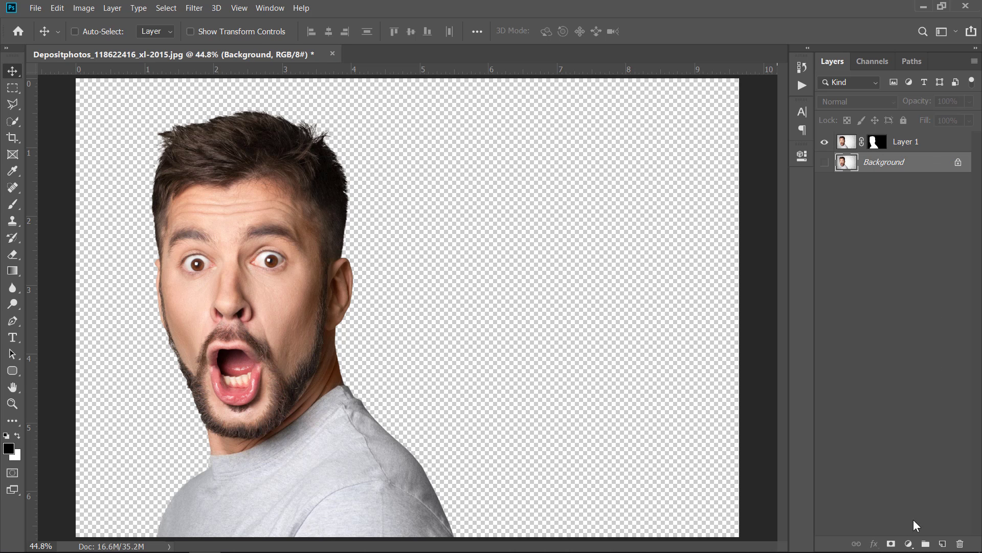
{"action": "left_click", "coordinate": [908, 543]}
{"action": "left_click", "coordinate": [922, 324]}
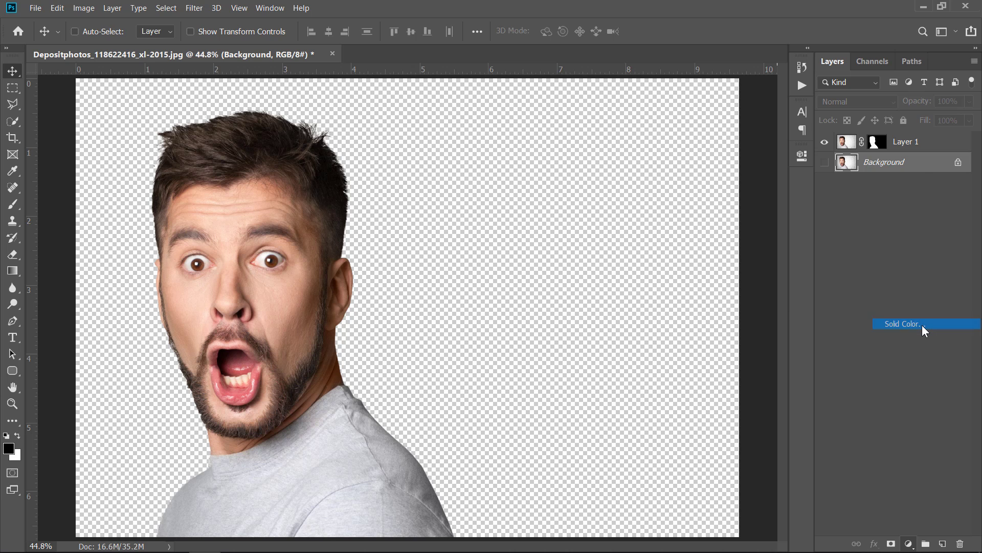
{"action": "type", "text": "ffffff"}
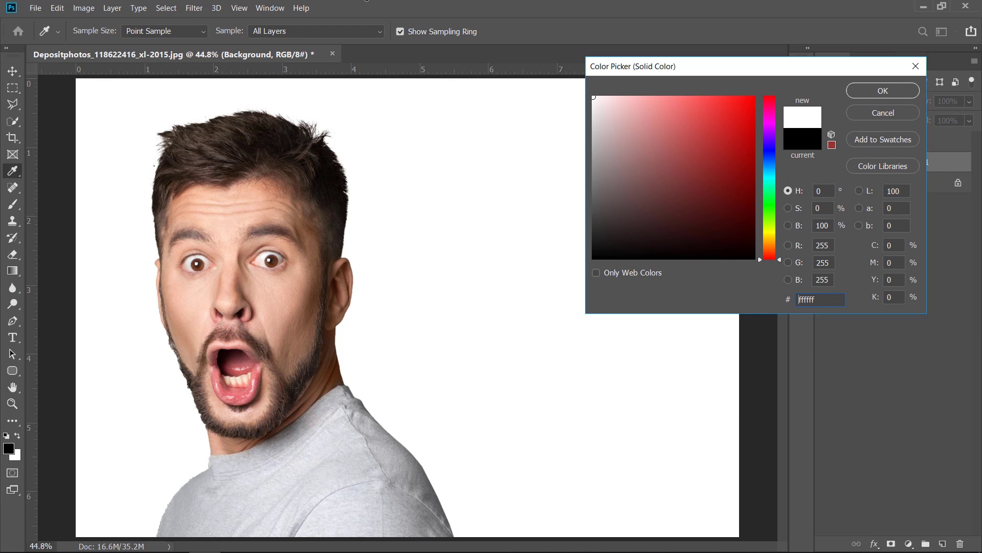
{"action": "left_click", "coordinate": [878, 90]}
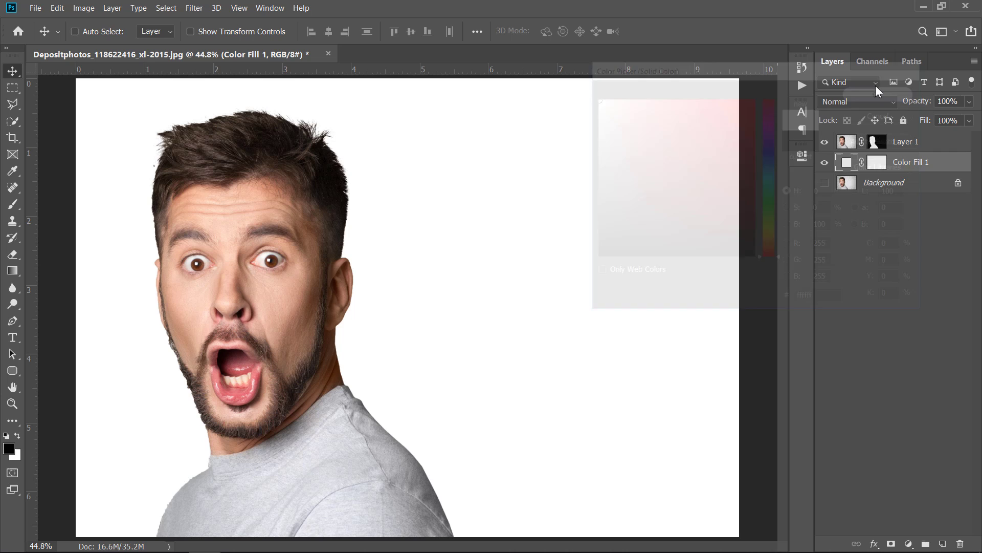
- Merge Color Fill 1 and Layer 1 into a single layer
{"action": "left_click", "coordinate": [950, 143], "text": "shift"}
{"action": "right_click", "coordinate": [951, 142]}
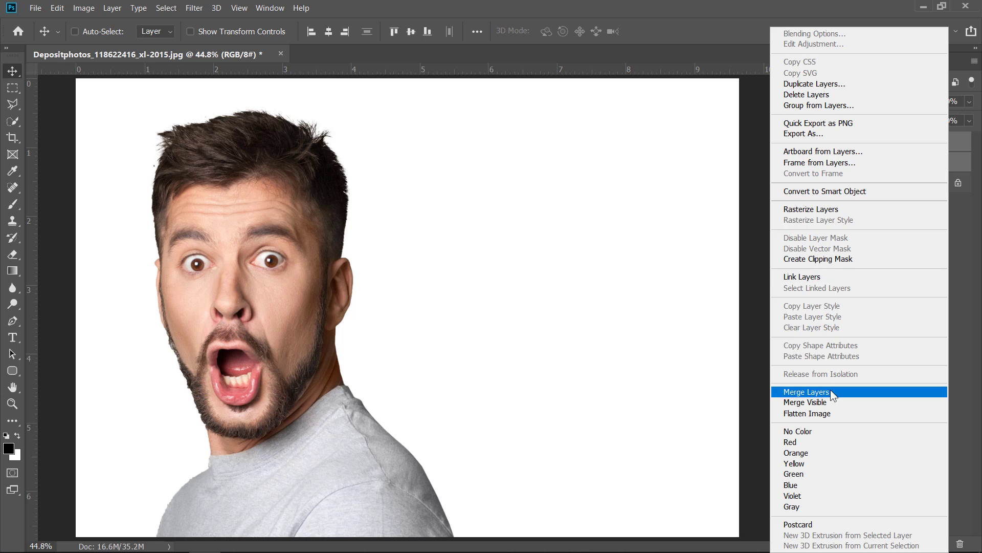
{"action": "left_click", "coordinate": [831, 391]}
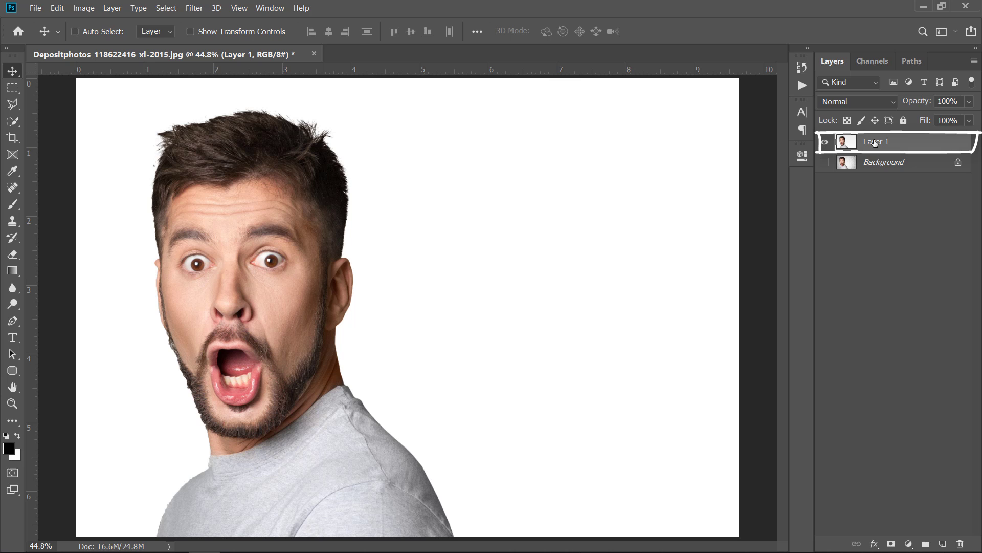
- Swap the foreground and background colours, browse the filters, then duplicate Layer 1 into Layer 1 copy
{"action": "key", "text": "x"}
{"action": "left_click", "coordinate": [195, 9]}
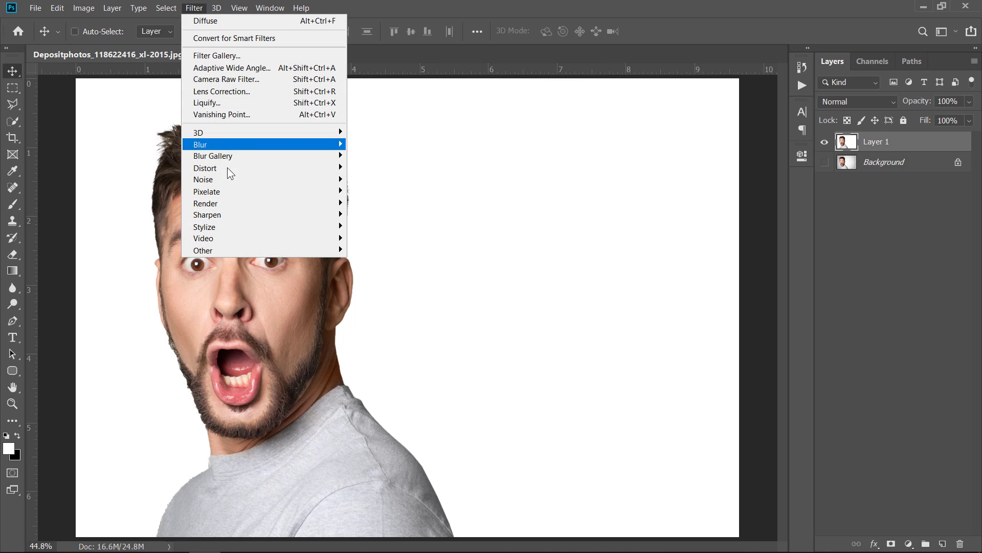
{"action": "mouse_move", "coordinate": [231, 225]}
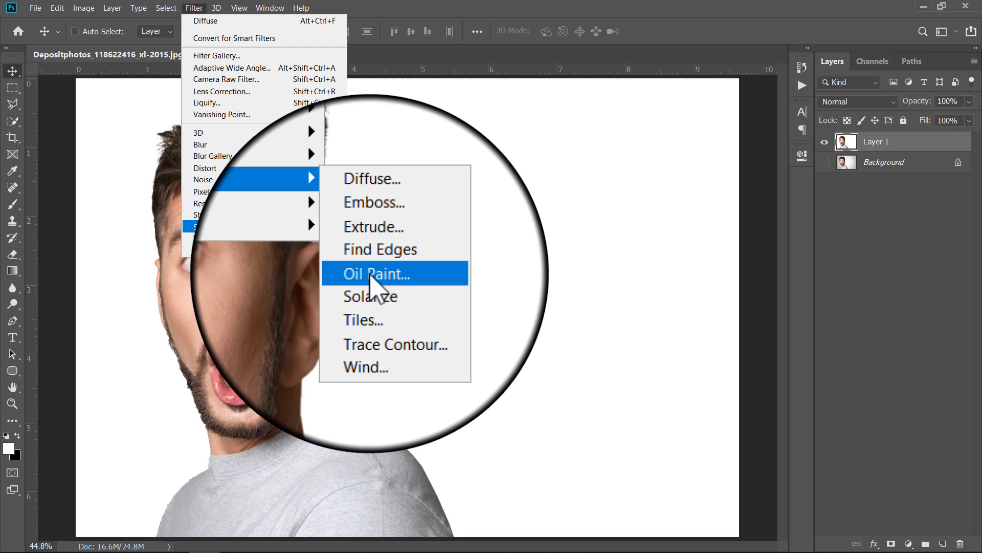
{"action": "left_click", "coordinate": [380, 11]}
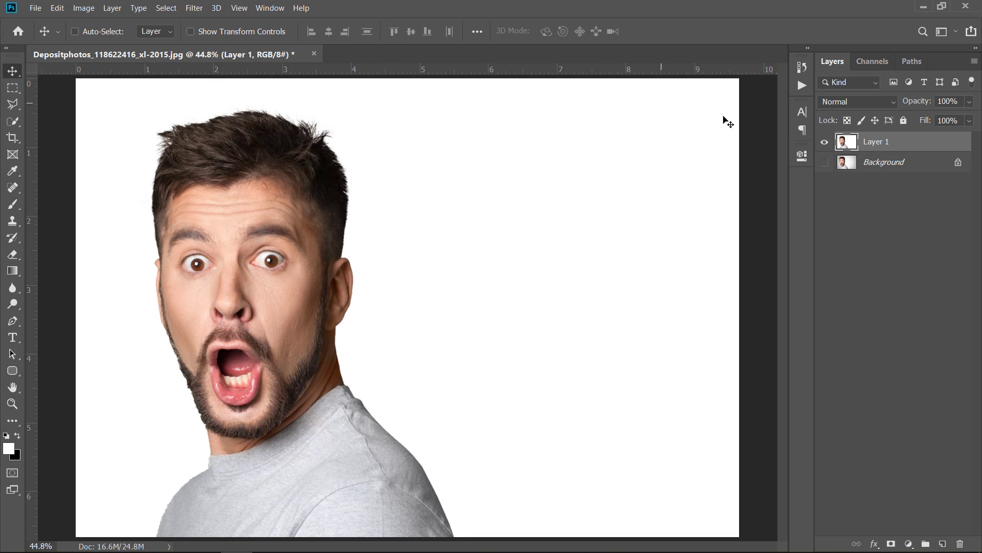
{"action": "left_click", "coordinate": [900, 144]}
{"action": "key", "text": "ctrl+j"}
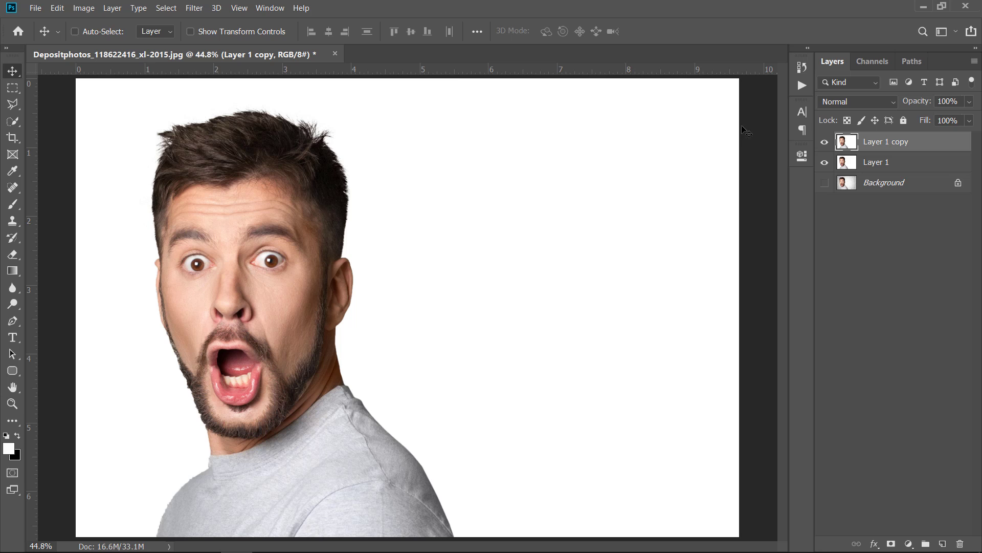
{"action": "left_click", "coordinate": [194, 8]}
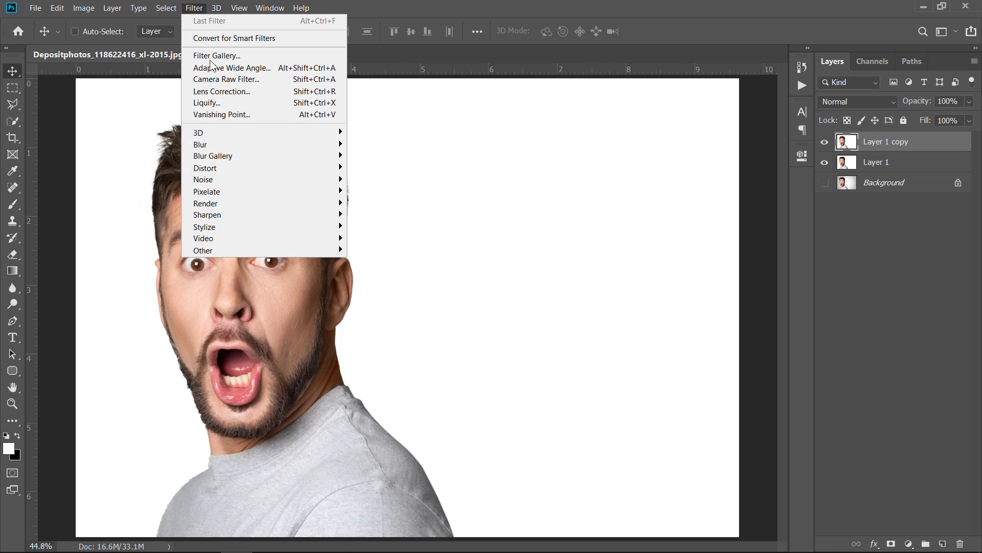
{"action": "mouse_move", "coordinate": [240, 207]}
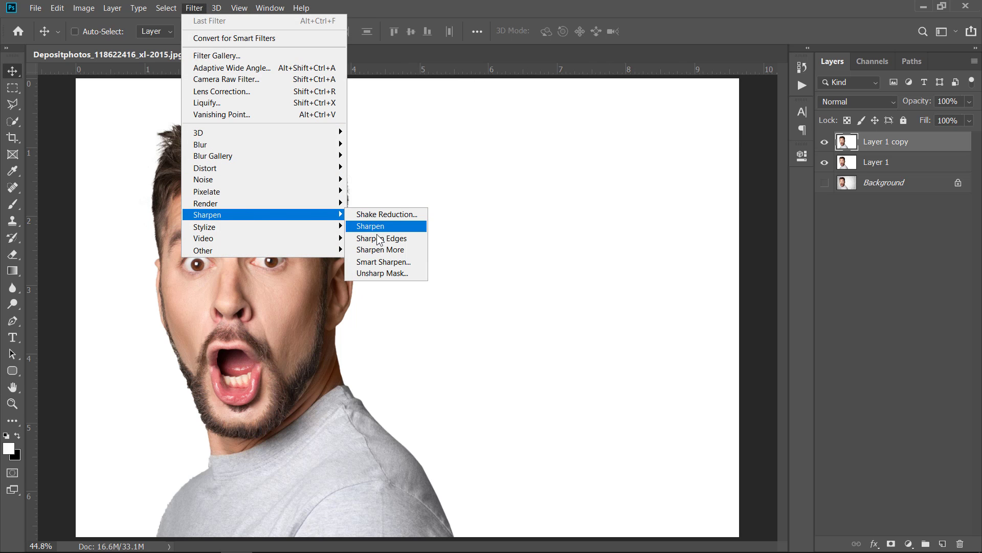
{"action": "left_click", "coordinate": [385, 264]}
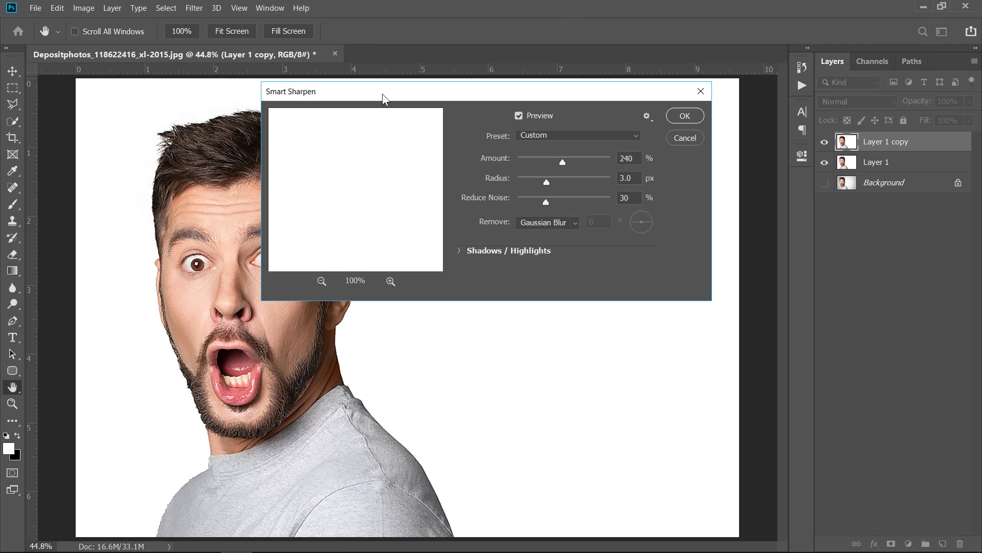
{"action": "left_click_drag", "start_coordinate": [385, 98], "coordinate": [523, 90]}
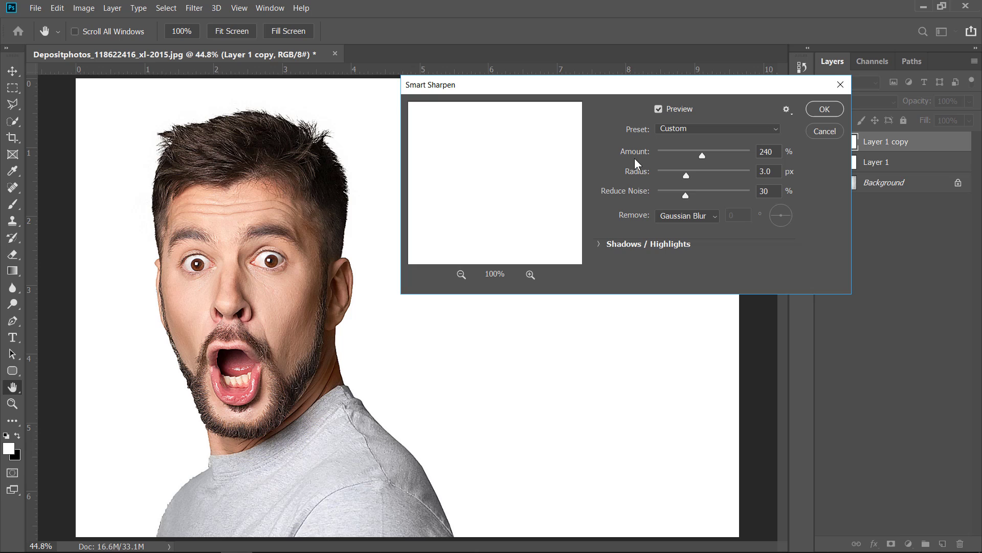
{"action": "left_click_drag", "start_coordinate": [777, 150], "coordinate": [764, 191]}
{"action": "left_click", "coordinate": [809, 109]}
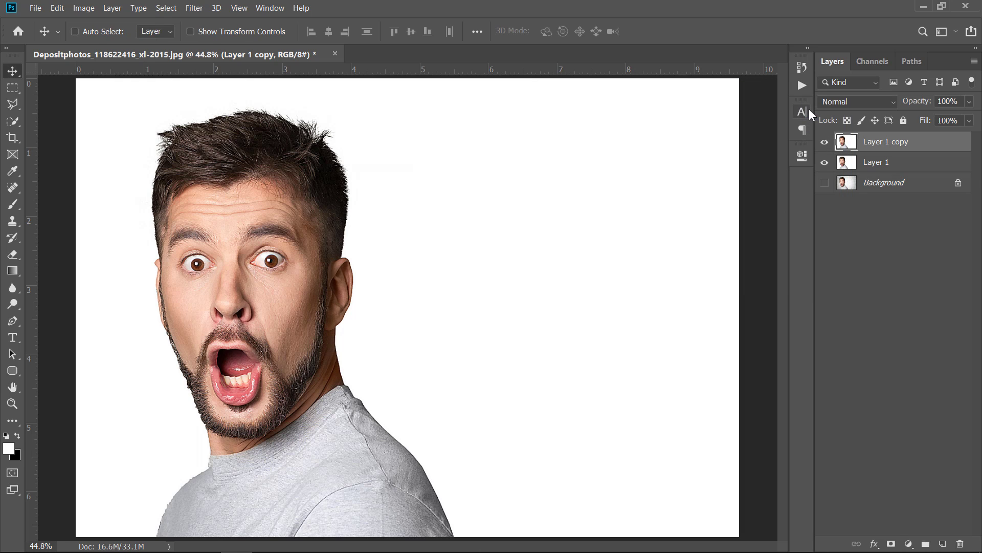
{"action": "left_click", "coordinate": [825, 142]}
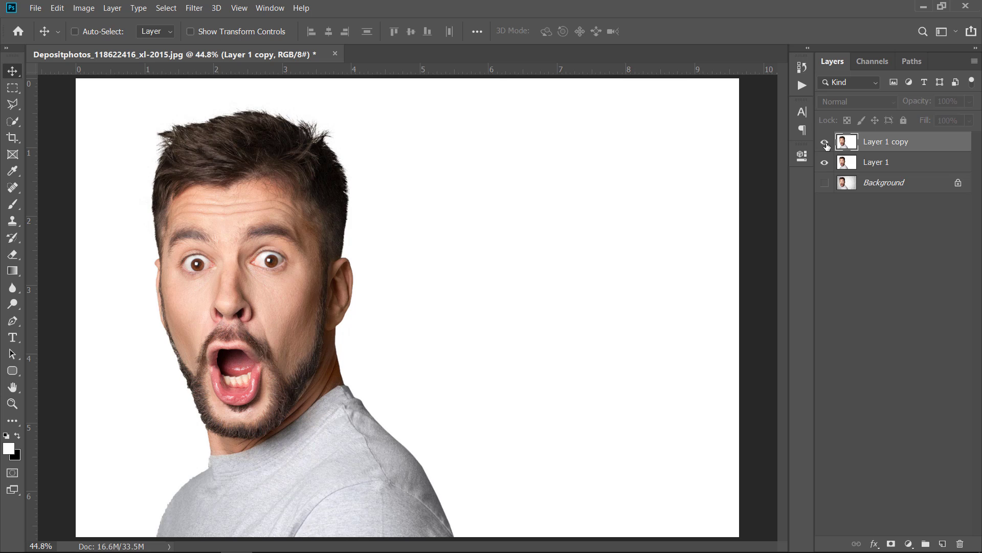
{"action": "left_click", "coordinate": [826, 143]}
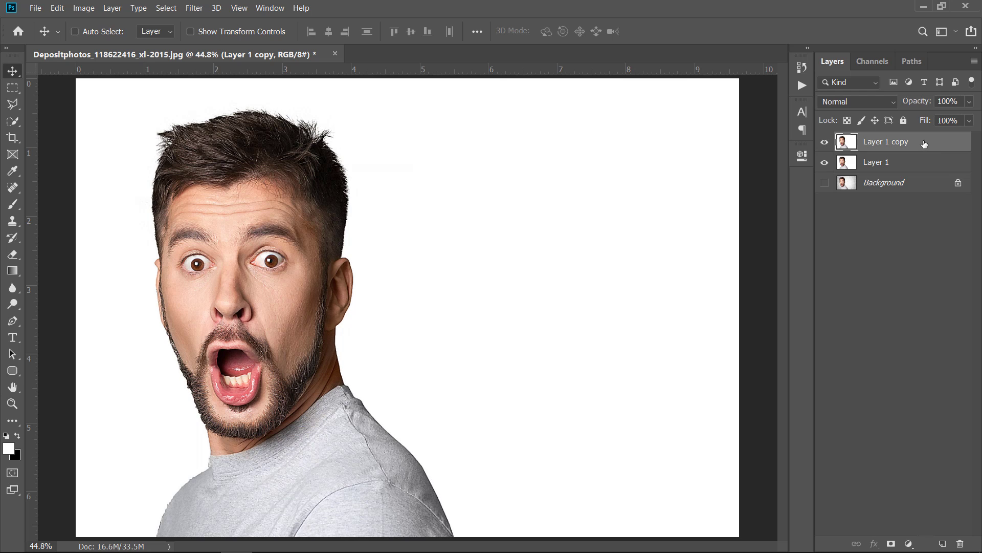
- Apply Stylize > Diffuse in Anisotropic mode to Layer 1 copy
{"action": "left_click", "coordinate": [197, 8]}
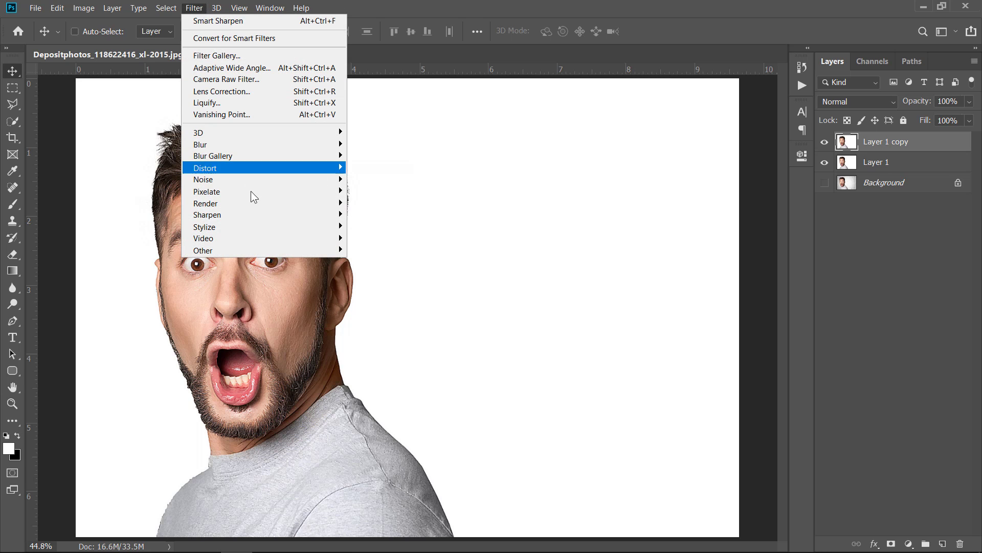
{"action": "mouse_move", "coordinate": [312, 225]}
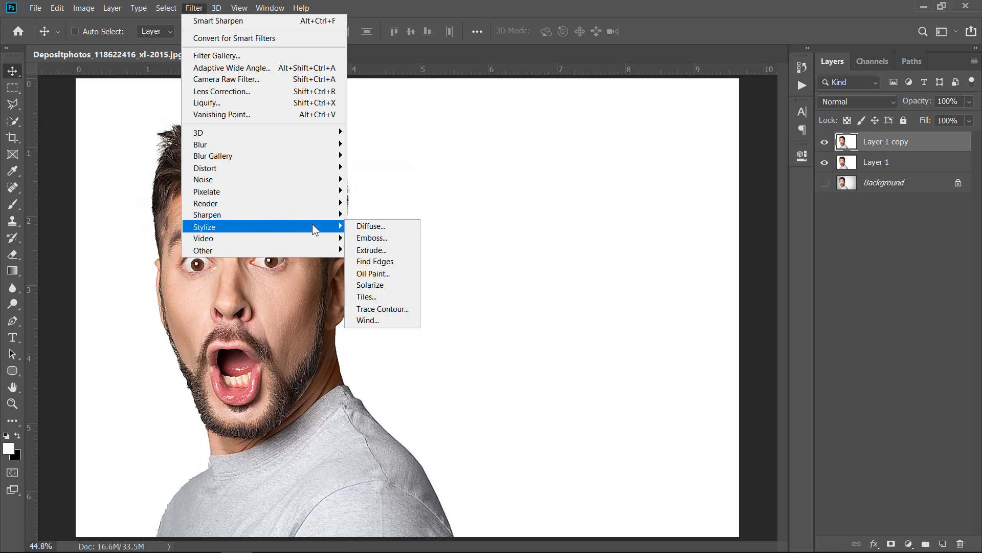
{"action": "left_click", "coordinate": [360, 229]}
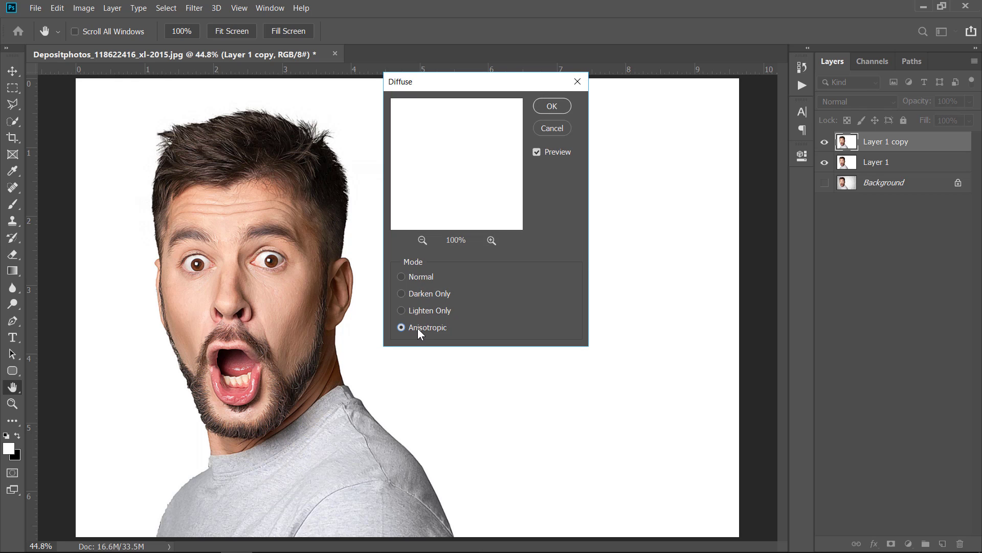
{"action": "left_click", "coordinate": [553, 104]}
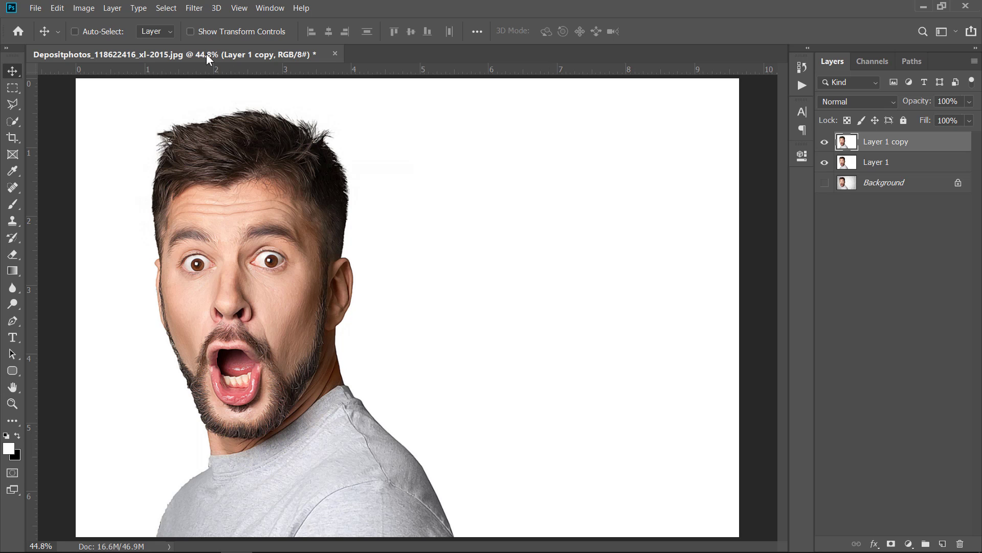
- Twice rotate the canvas 90° clockwise and reapply Diffuse, leaving the portrait upside down
{"action": "left_click", "coordinate": [84, 8]}
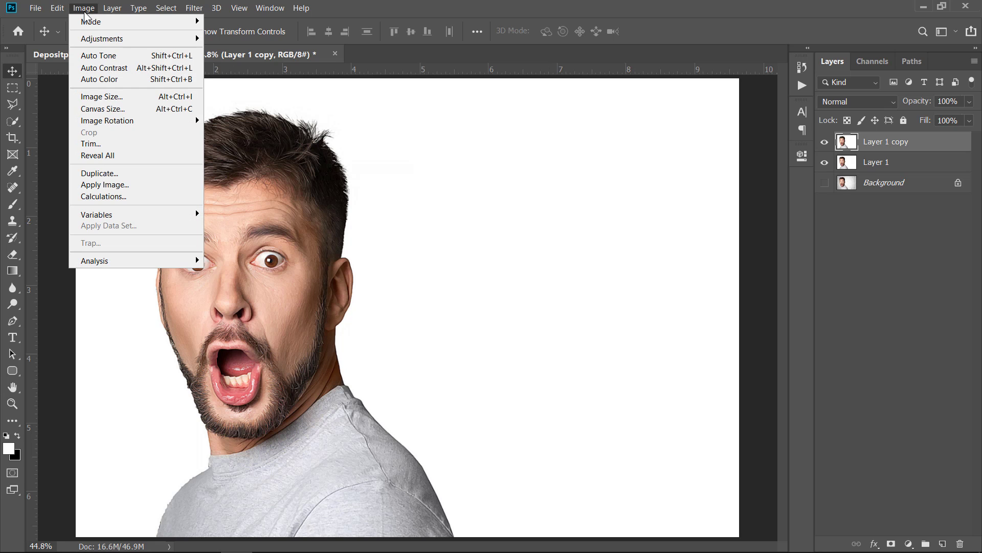
{"action": "mouse_move", "coordinate": [99, 119]}
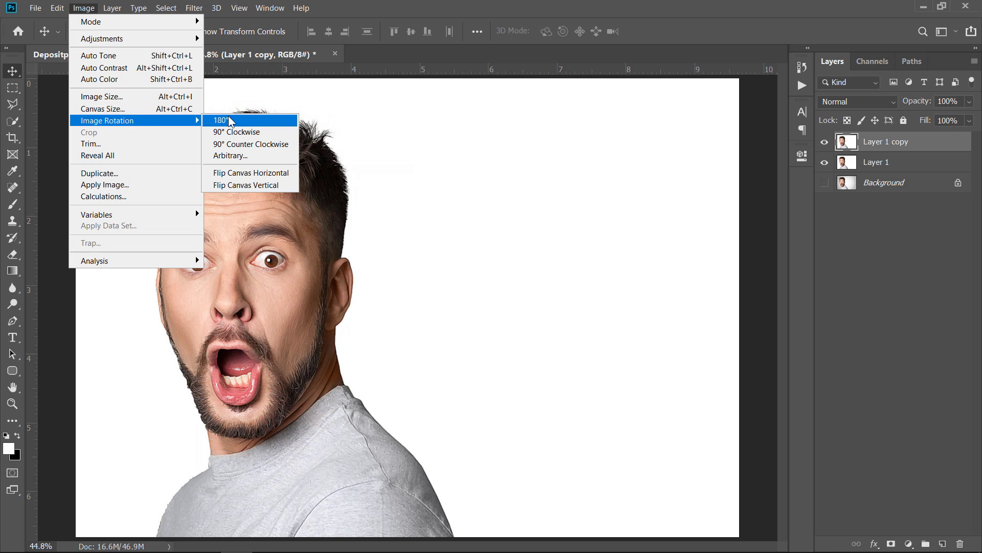
{"action": "left_click", "coordinate": [229, 131]}
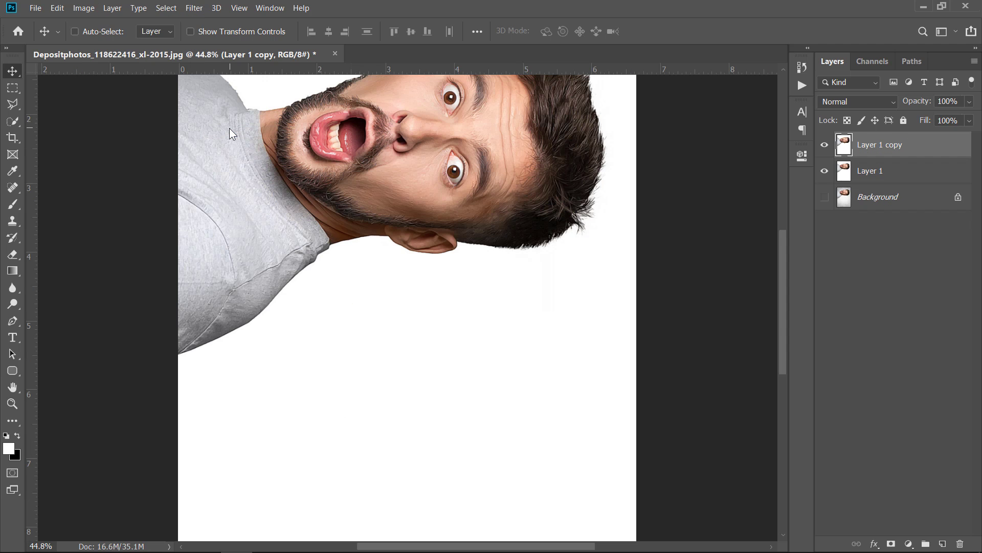
{"action": "left_click", "coordinate": [195, 9]}
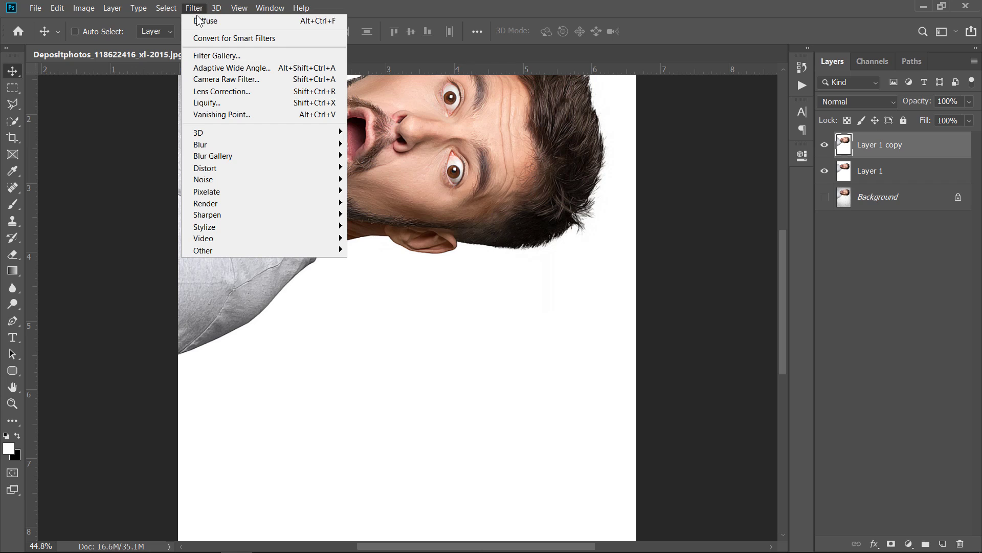
{"action": "left_click", "coordinate": [211, 24]}
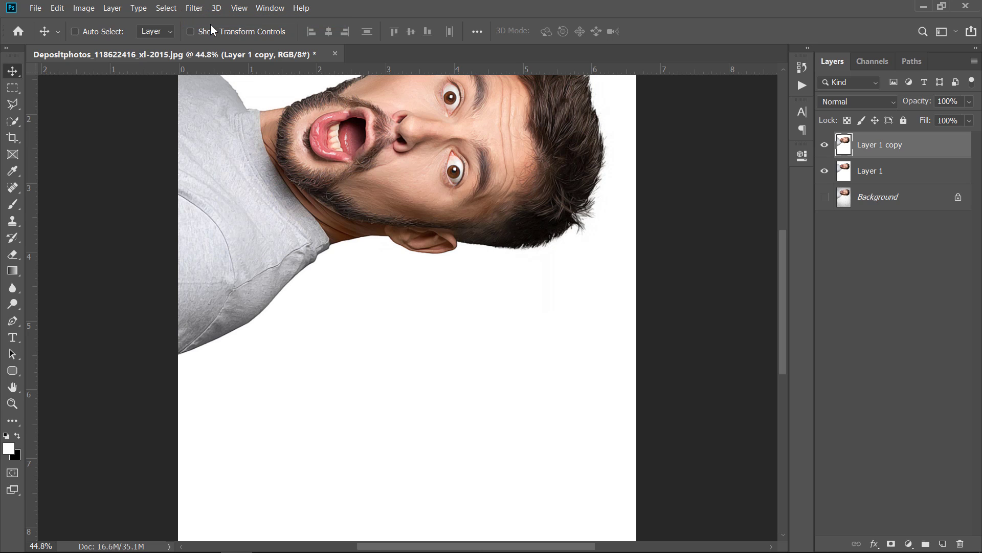
{"action": "left_click", "coordinate": [84, 8]}
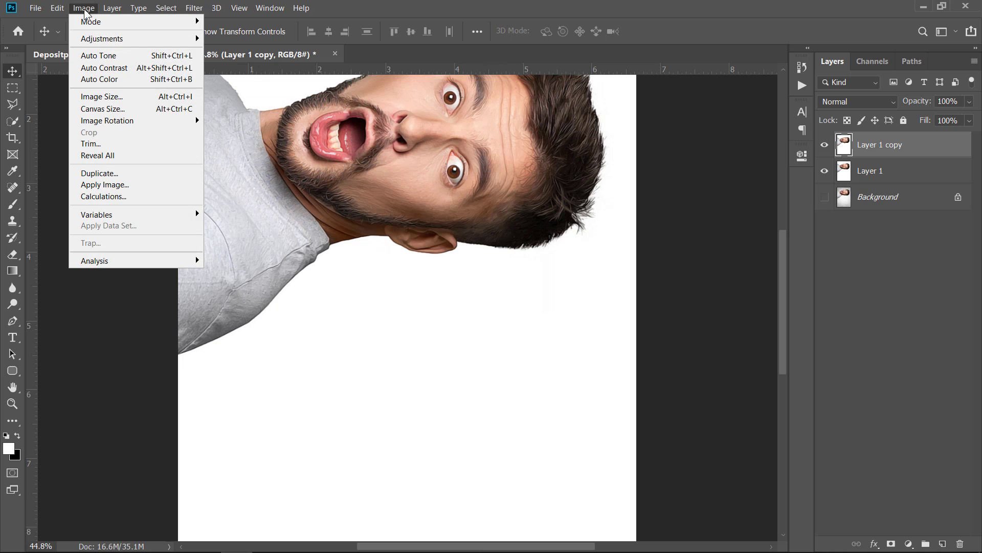
{"action": "mouse_move", "coordinate": [134, 121]}
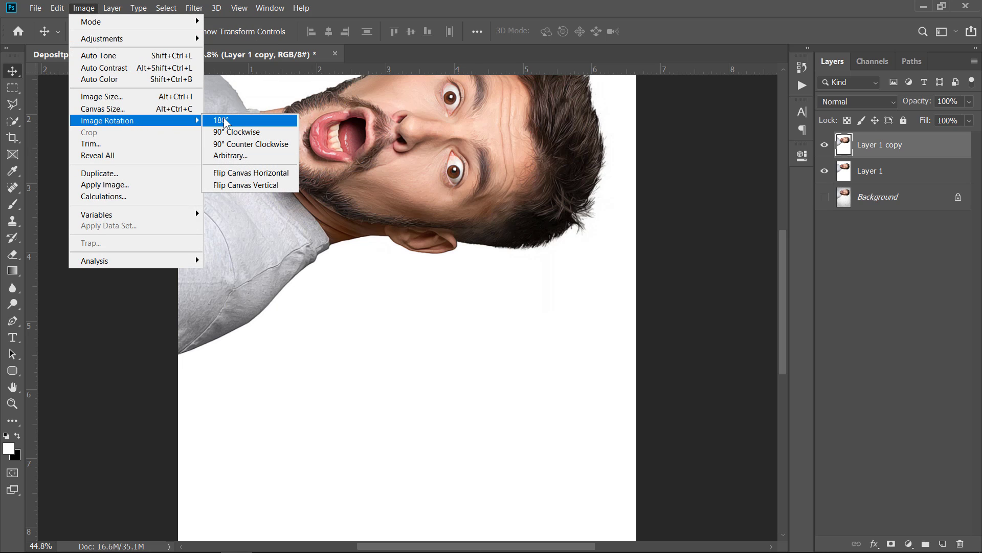
{"action": "left_click", "coordinate": [229, 133]}
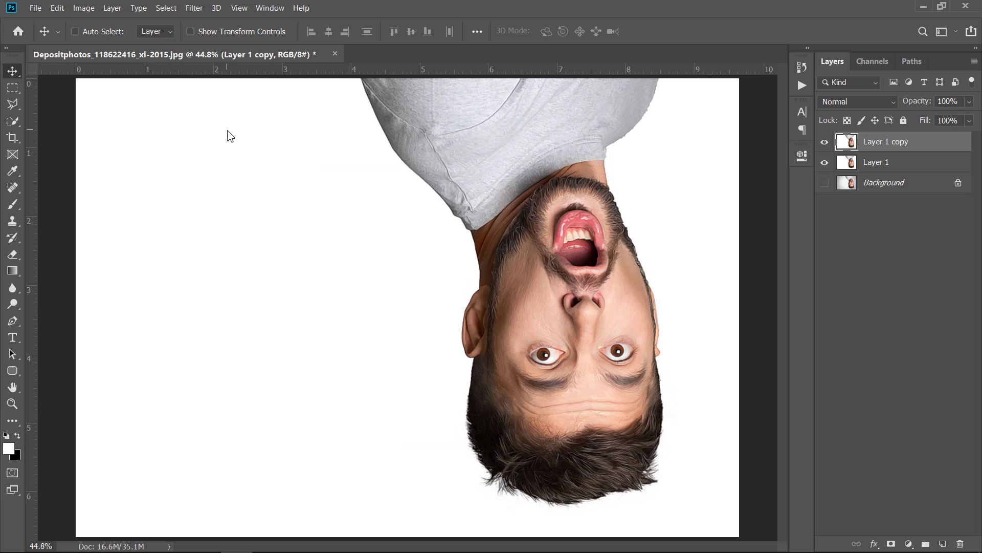
{"action": "left_click", "coordinate": [195, 8]}
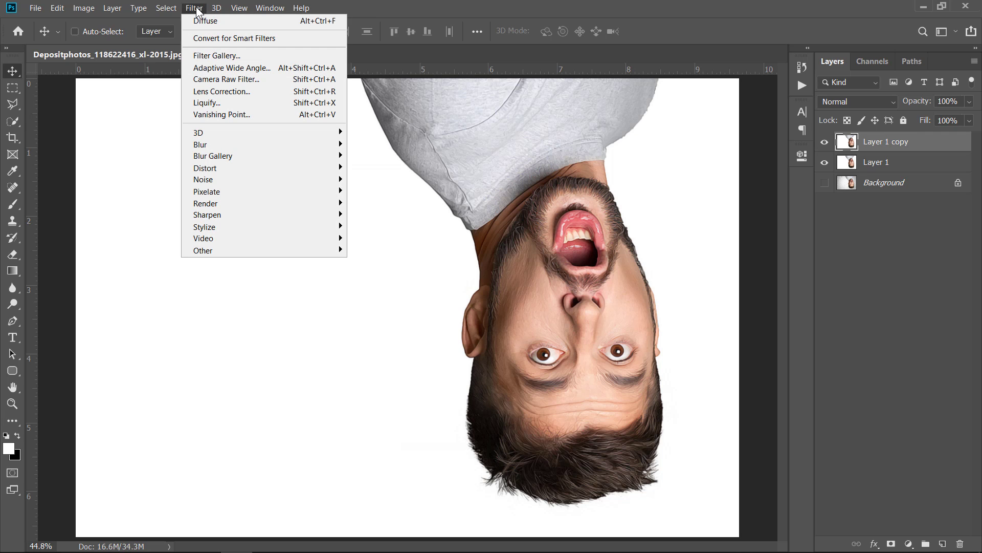
{"action": "left_click", "coordinate": [197, 19]}
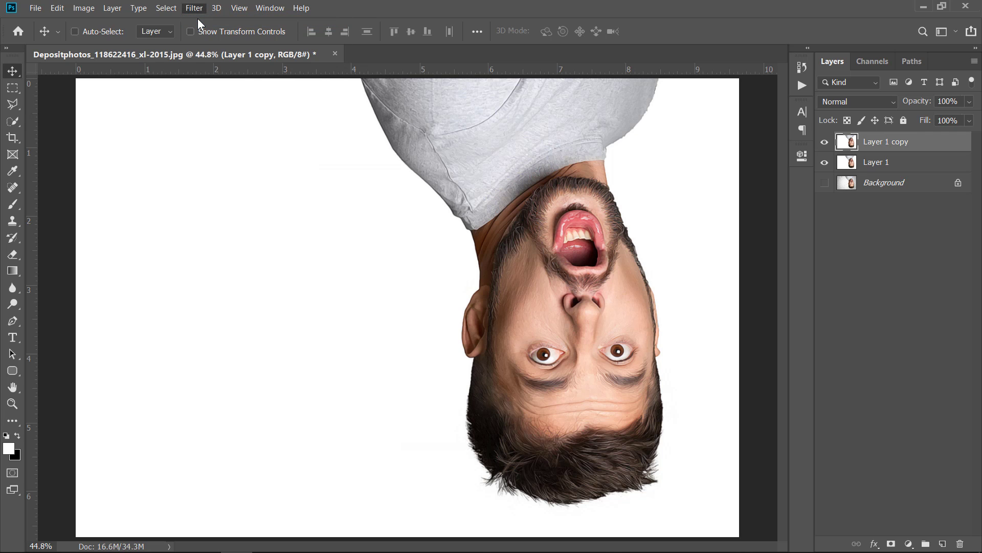
- Rotate 90° clockwise twice more, reapplying Diffuse each time, until the portrait is upright
{"action": "left_click", "coordinate": [82, 13]}
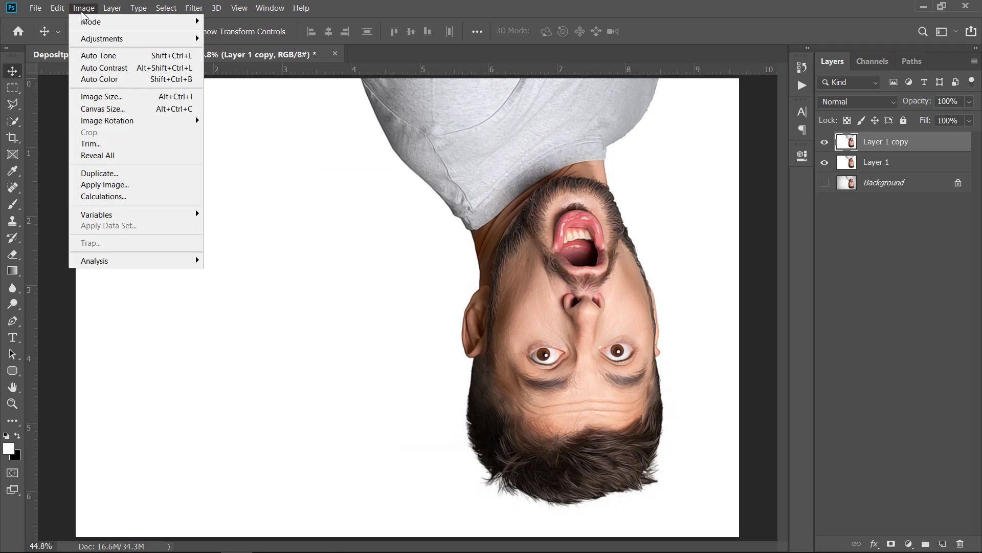
{"action": "mouse_move", "coordinate": [176, 121]}
{"action": "left_click", "coordinate": [228, 132]}
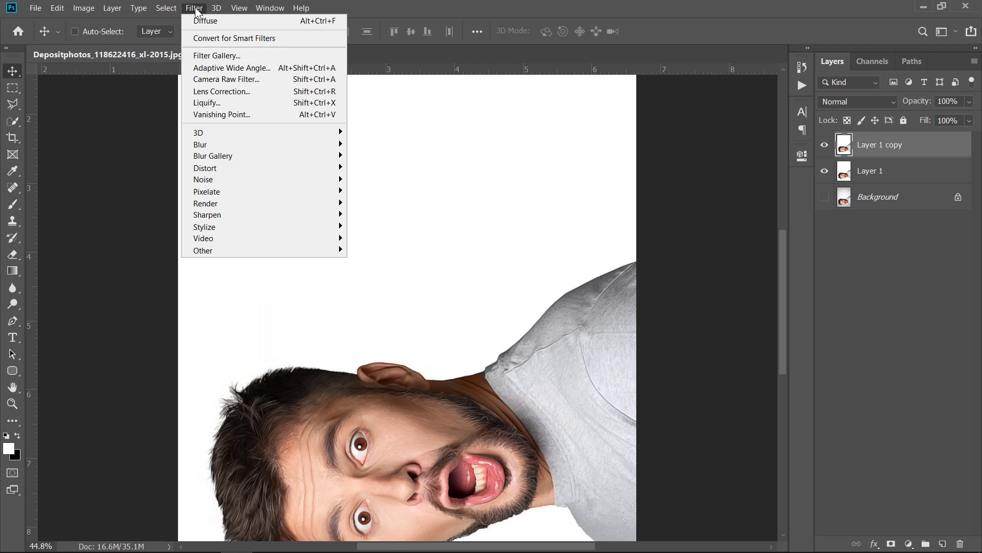
{"action": "left_click", "coordinate": [200, 21]}
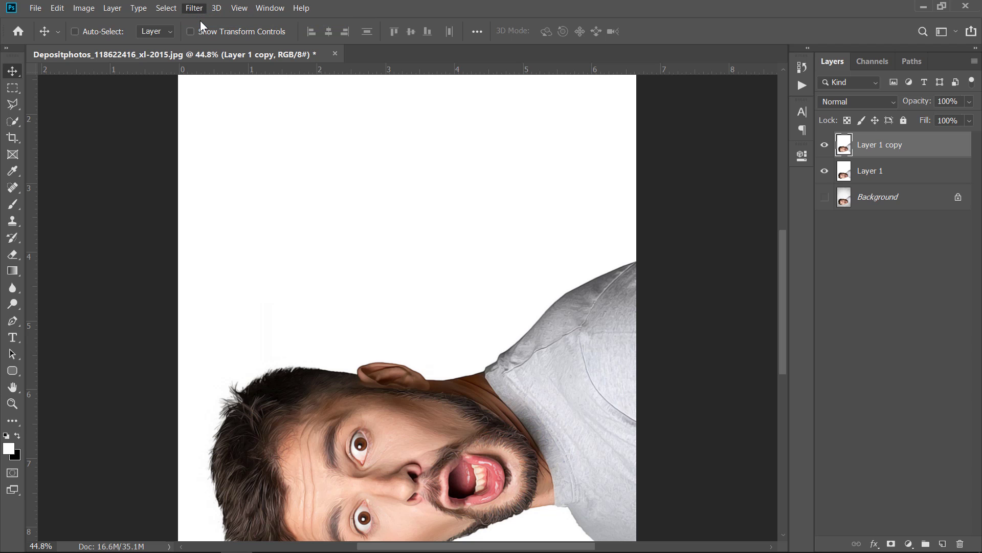
{"action": "left_click", "coordinate": [83, 8]}
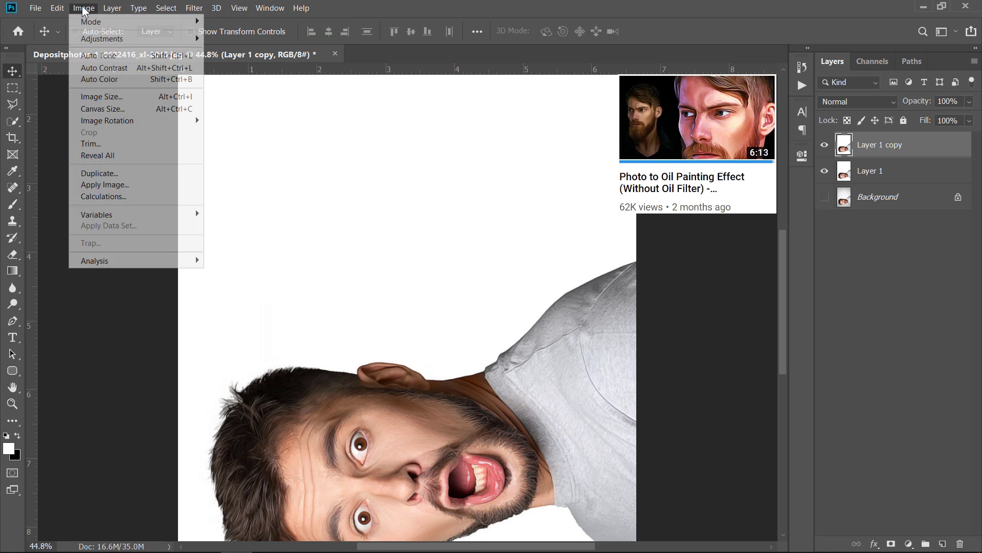
{"action": "mouse_move", "coordinate": [132, 121]}
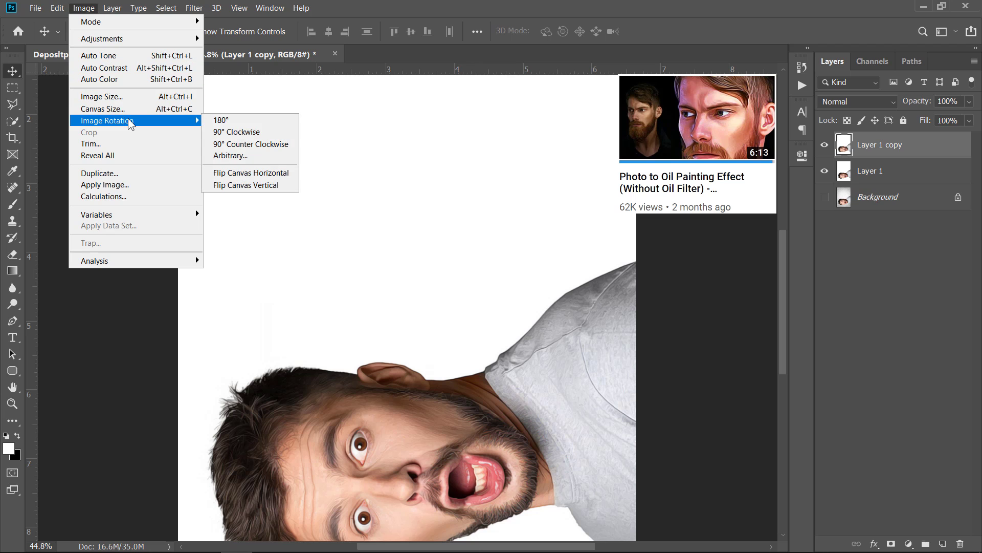
{"action": "left_click", "coordinate": [223, 132]}
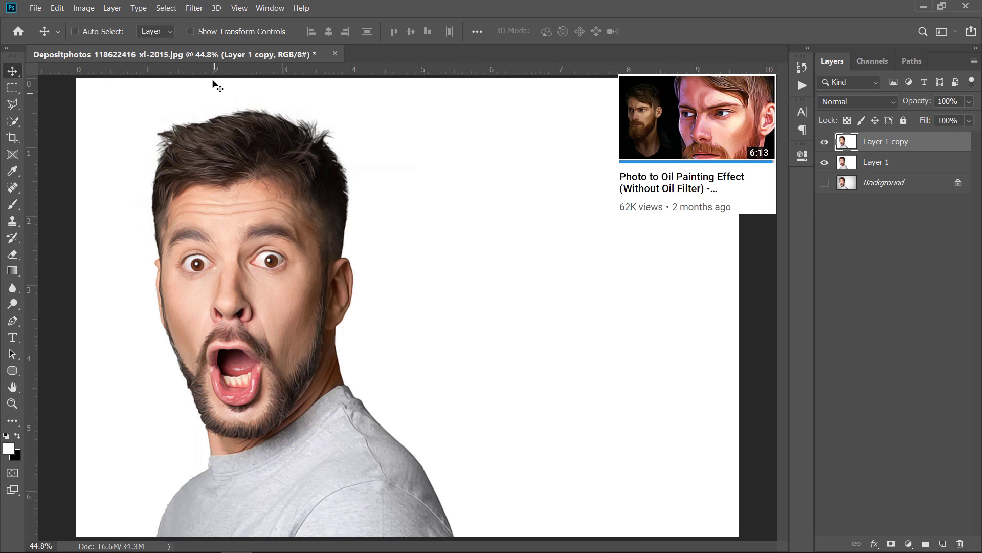
{"action": "left_click", "coordinate": [198, 14]}
{"action": "left_click", "coordinate": [198, 23]}
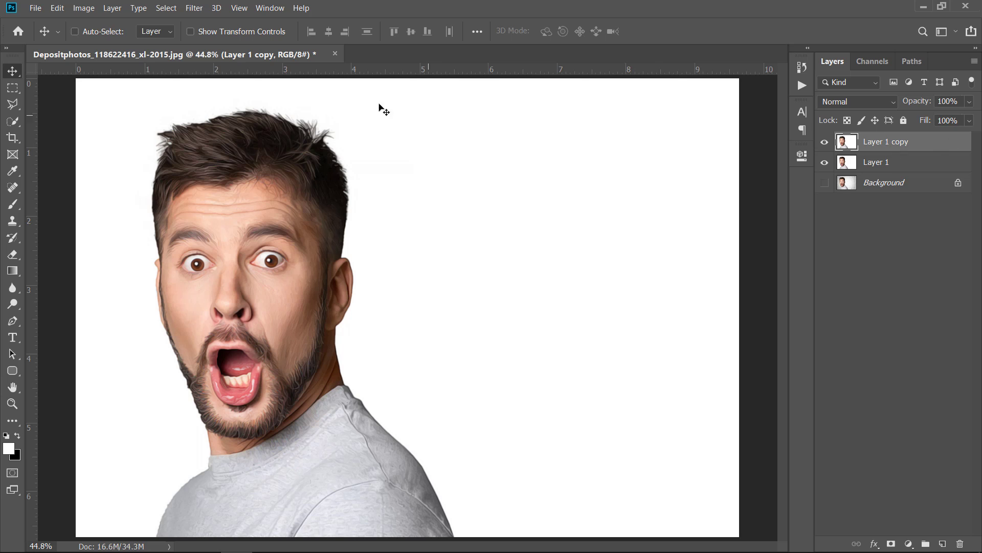
- Smart Sharpen Layer 1 copy with Amount 240%, Radius 3.0 px and Reduce Noise 30%
{"action": "left_click", "coordinate": [192, 10]}
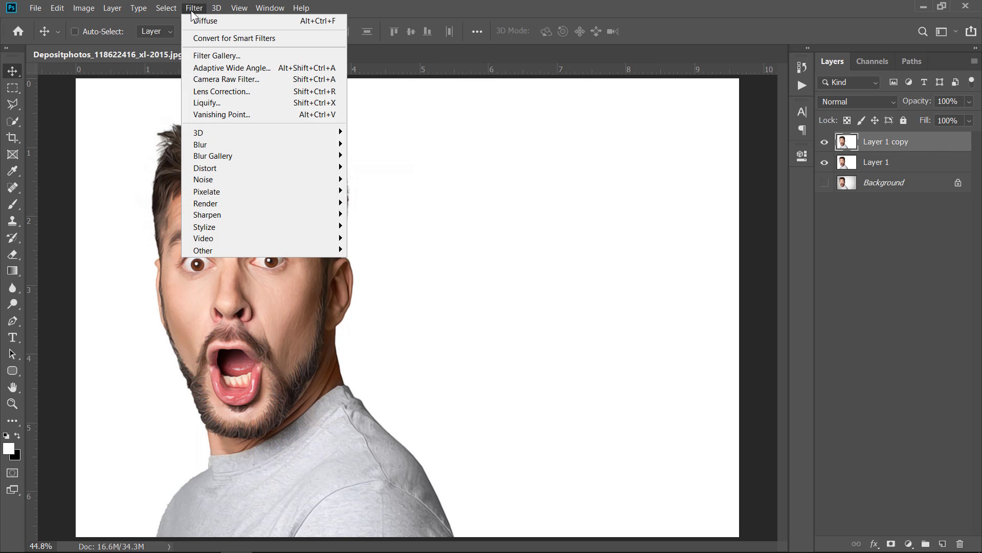
{"action": "mouse_move", "coordinate": [245, 213]}
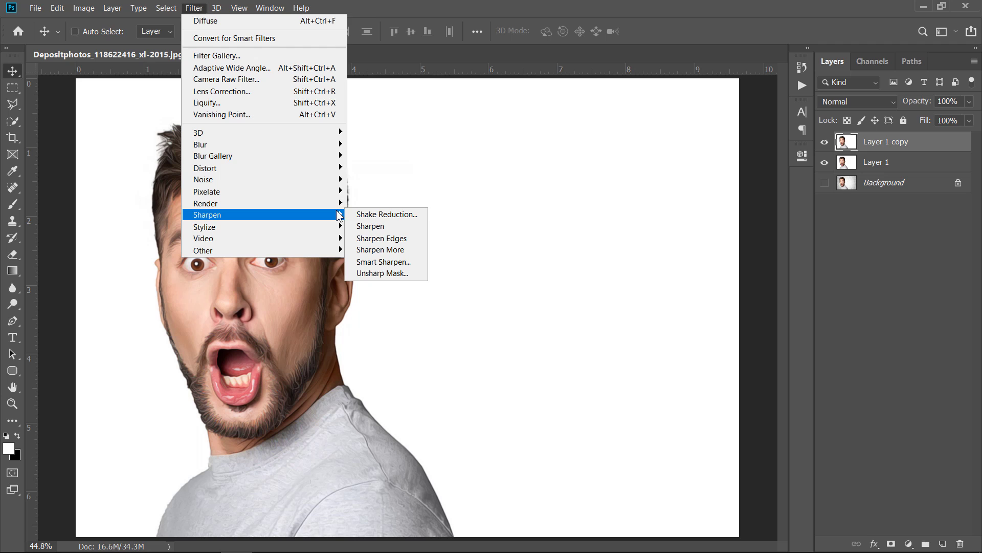
{"action": "left_click", "coordinate": [372, 262]}
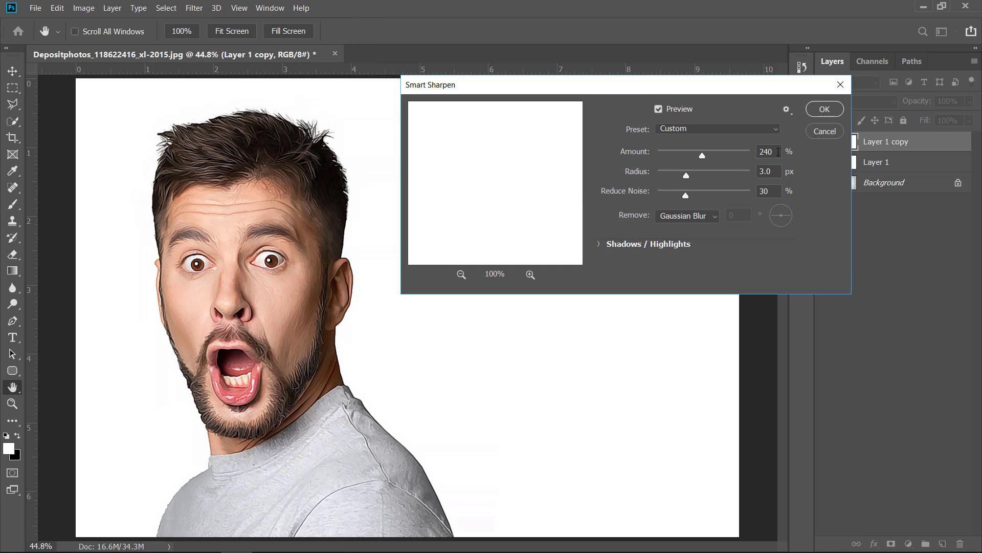
{"action": "left_click", "coordinate": [775, 173]}
{"action": "left_click", "coordinate": [826, 108]}
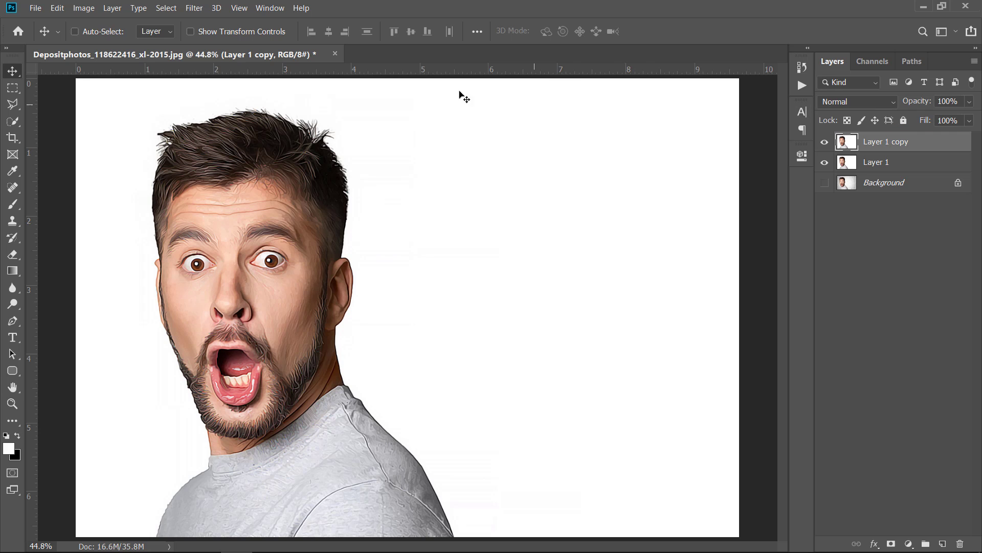
- Apply another anisotropic Diffuse pass to Layer 1 copy
{"action": "left_click", "coordinate": [194, 10]}
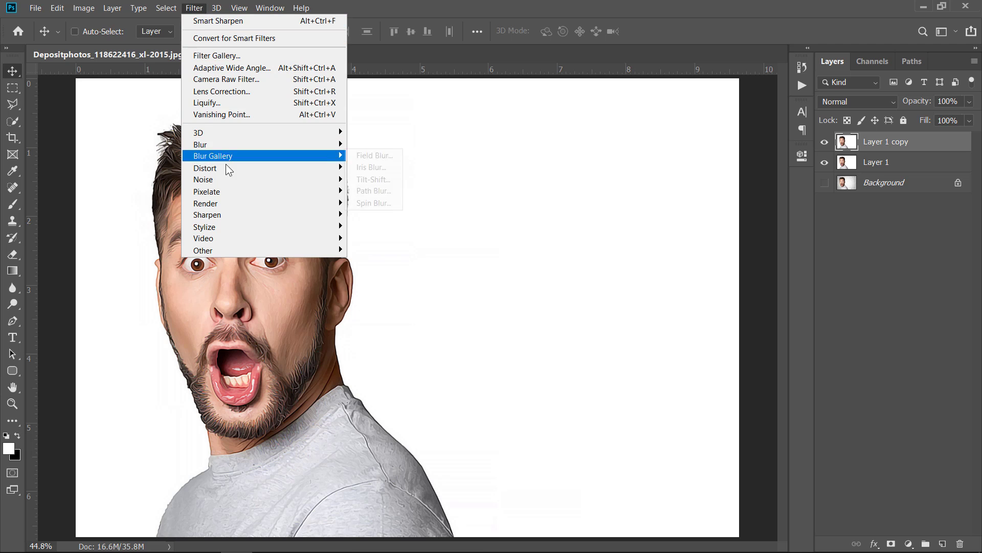
{"action": "mouse_move", "coordinate": [235, 227]}
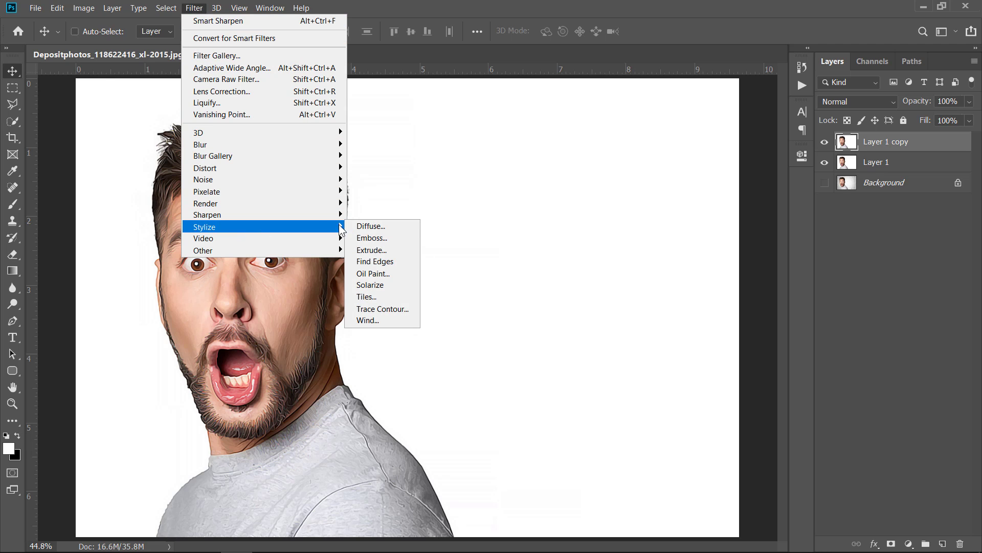
{"action": "left_click", "coordinate": [368, 224]}
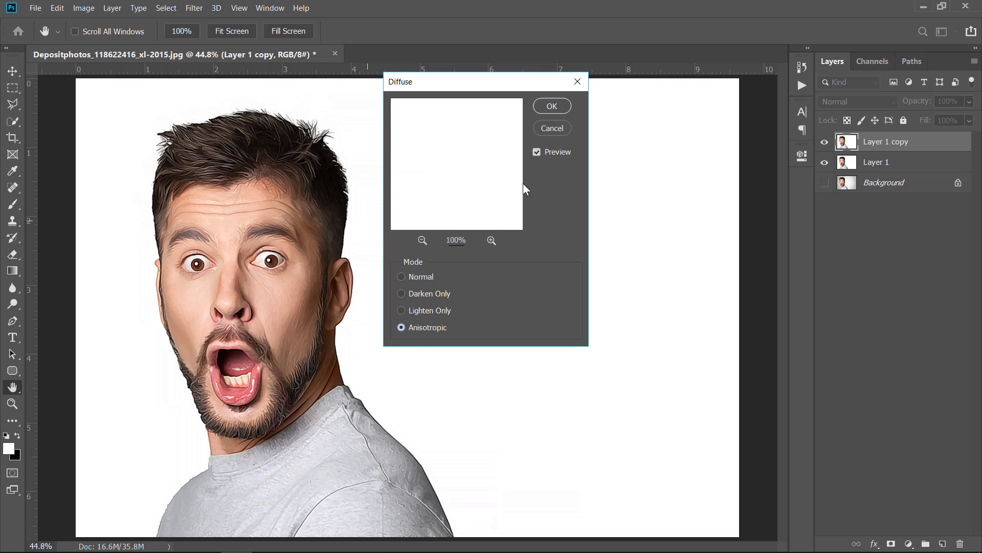
{"action": "left_click", "coordinate": [561, 106]}
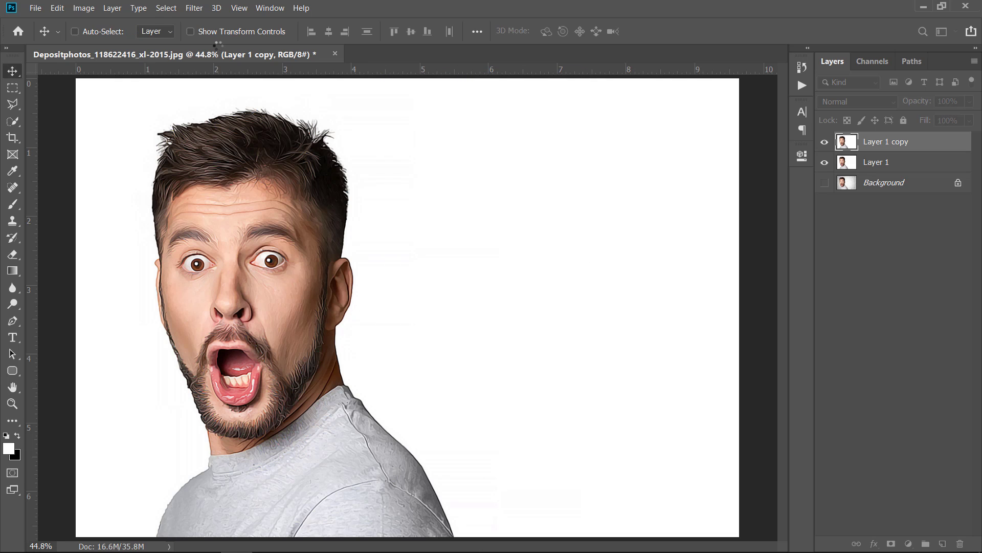
- Twice rotate the canvas 90° clockwise and reapply Diffuse, leaving the portrait upside down
{"action": "left_click", "coordinate": [81, 9]}
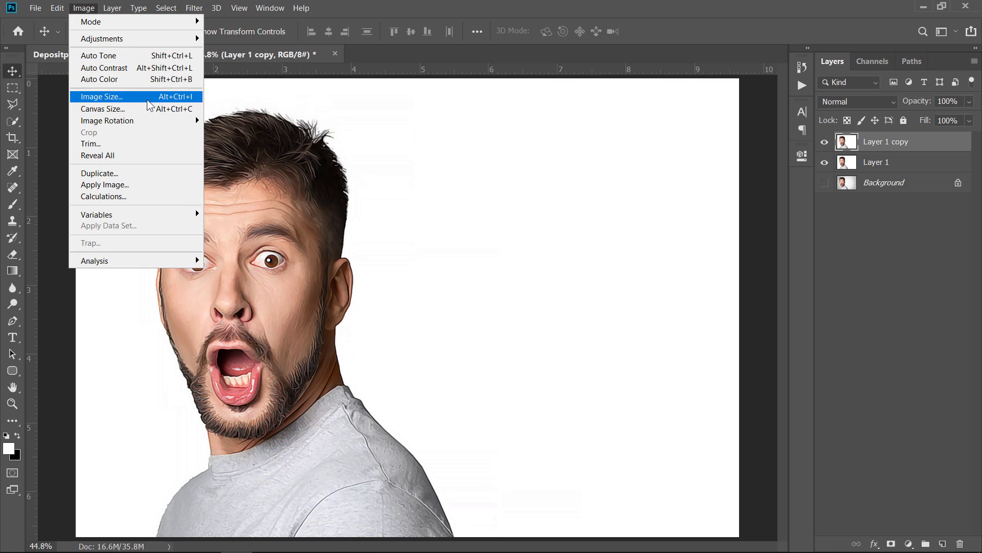
{"action": "mouse_move", "coordinate": [163, 119]}
{"action": "left_click", "coordinate": [243, 133]}
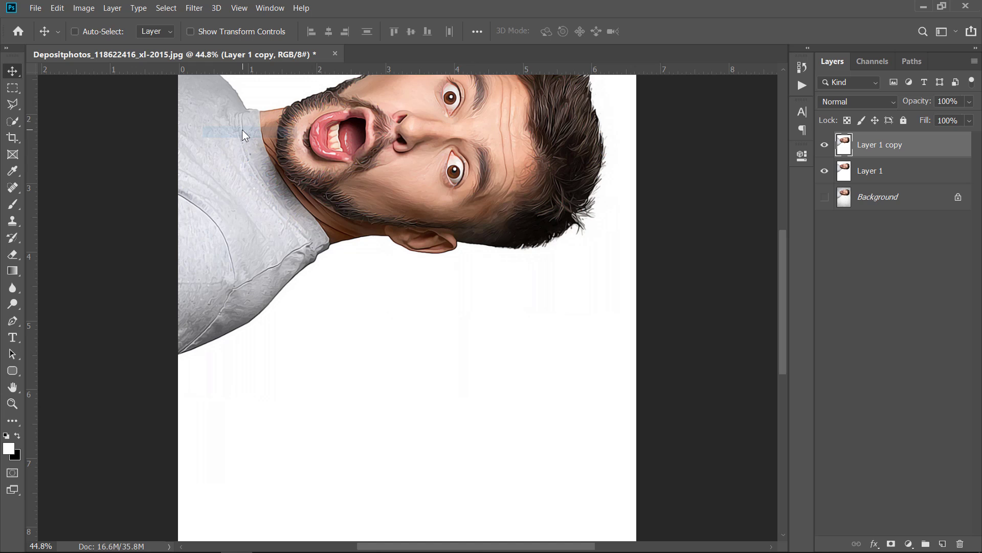
{"action": "left_click", "coordinate": [192, 9]}
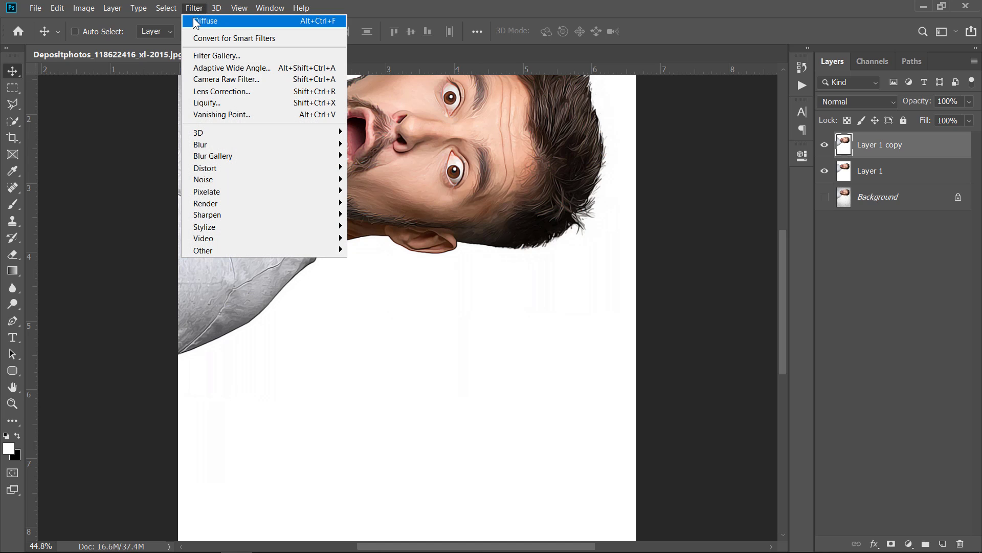
{"action": "left_click", "coordinate": [196, 22]}
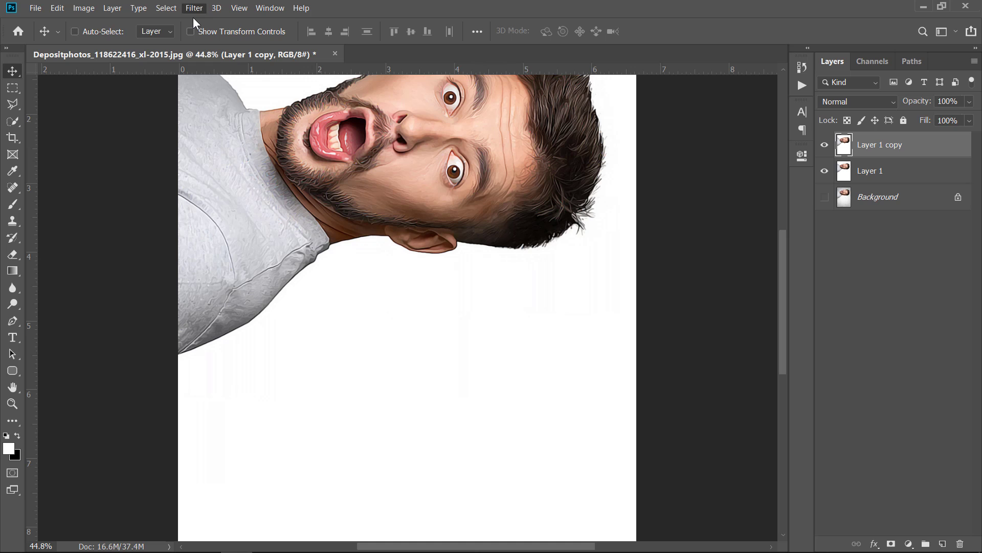
{"action": "left_click", "coordinate": [84, 8]}
{"action": "mouse_move", "coordinate": [133, 122]}
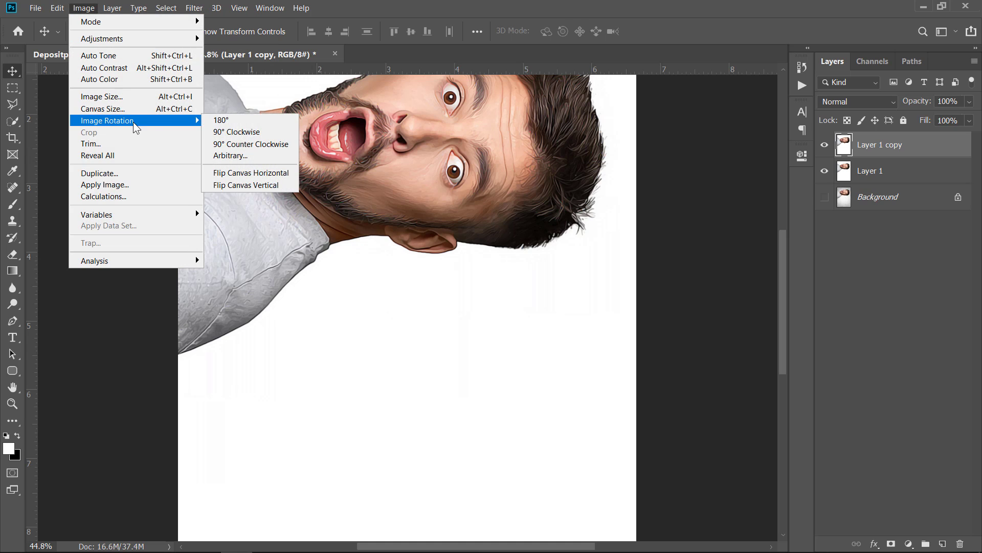
{"action": "left_click", "coordinate": [227, 130]}
{"action": "left_click", "coordinate": [194, 8]}
{"action": "left_click", "coordinate": [204, 23]}
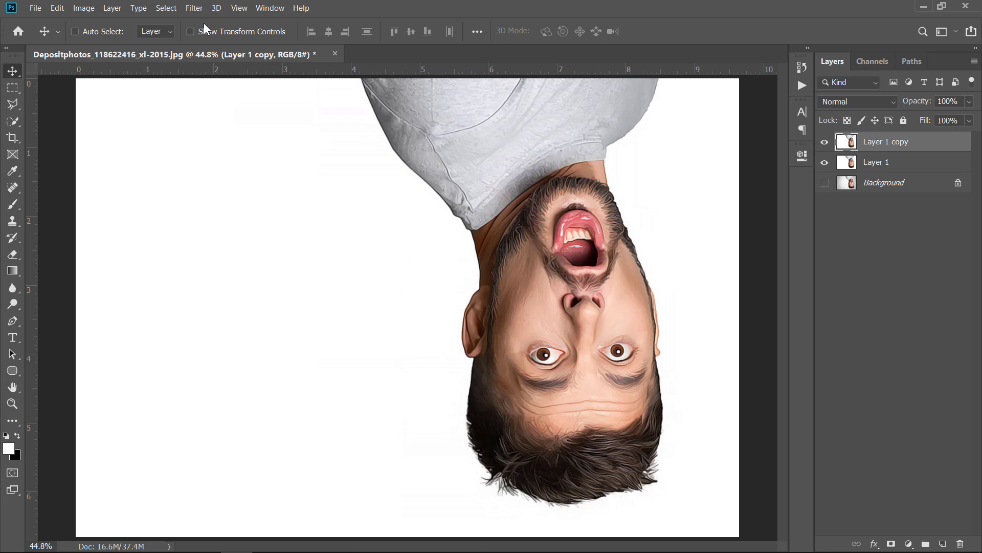
- Rotate 90° clockwise twice more with Diffuse after each, returning the portrait upright
{"action": "left_click", "coordinate": [85, 8]}
{"action": "mouse_move", "coordinate": [114, 121]}
{"action": "left_click", "coordinate": [230, 134]}
{"action": "left_click", "coordinate": [193, 7]}
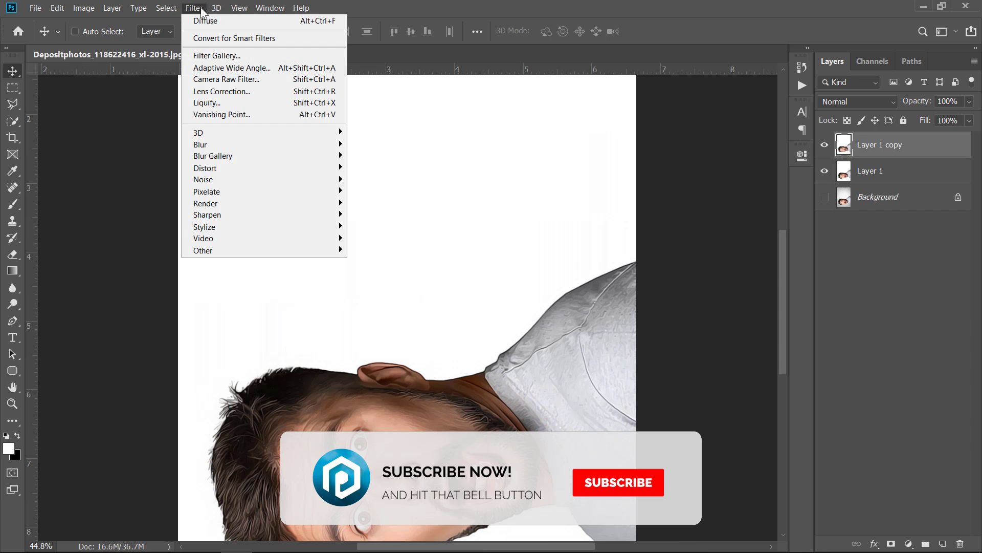
{"action": "left_click", "coordinate": [202, 18]}
{"action": "left_click", "coordinate": [83, 8]}
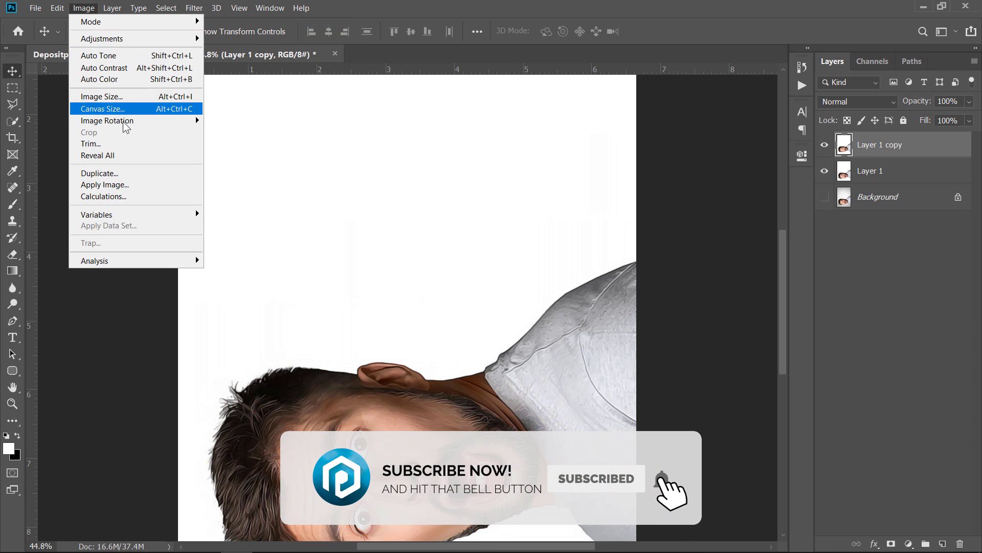
{"action": "mouse_move", "coordinate": [123, 120]}
{"action": "left_click", "coordinate": [234, 134]}
{"action": "left_click", "coordinate": [194, 8]}
{"action": "left_click", "coordinate": [209, 23]}
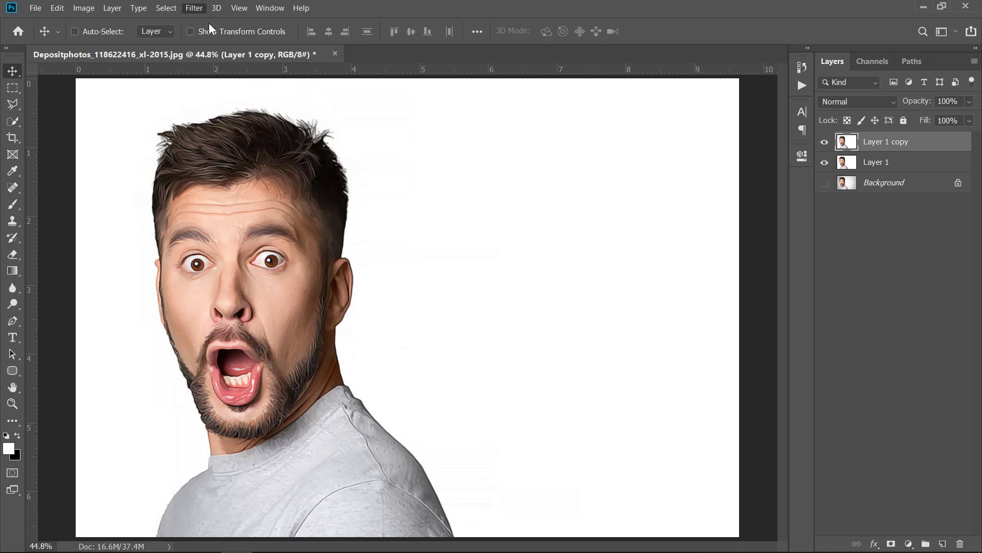
- Run Smart Sharpen again on Layer 1 copy at 240%, 3.0 px radius, 30% noise reduction
{"action": "left_click", "coordinate": [199, 7]}
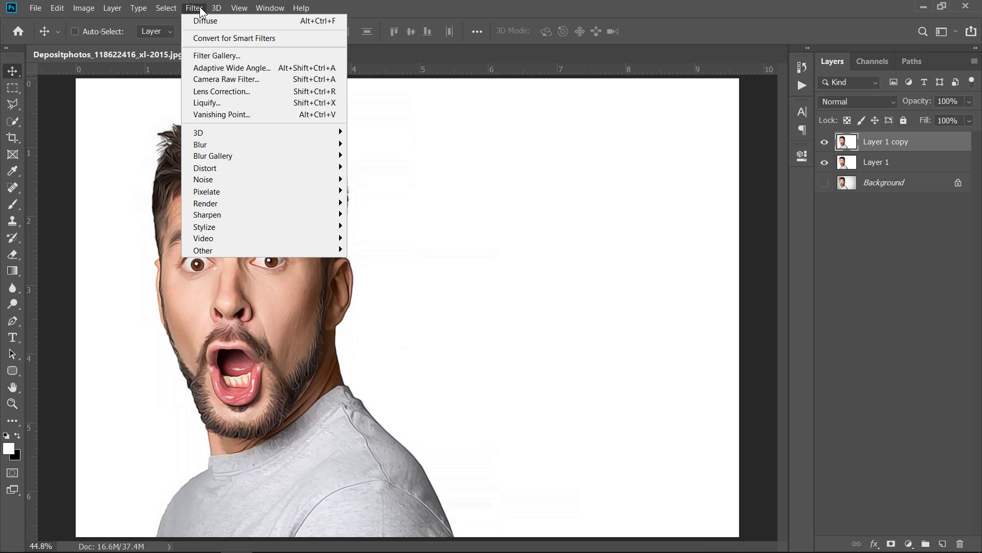
{"action": "mouse_move", "coordinate": [281, 219]}
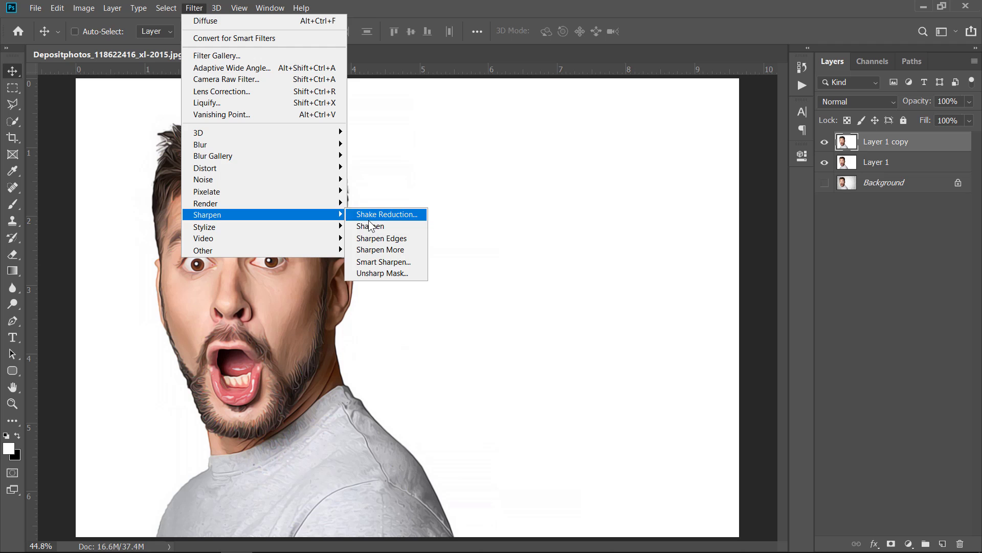
{"action": "left_click", "coordinate": [366, 261]}
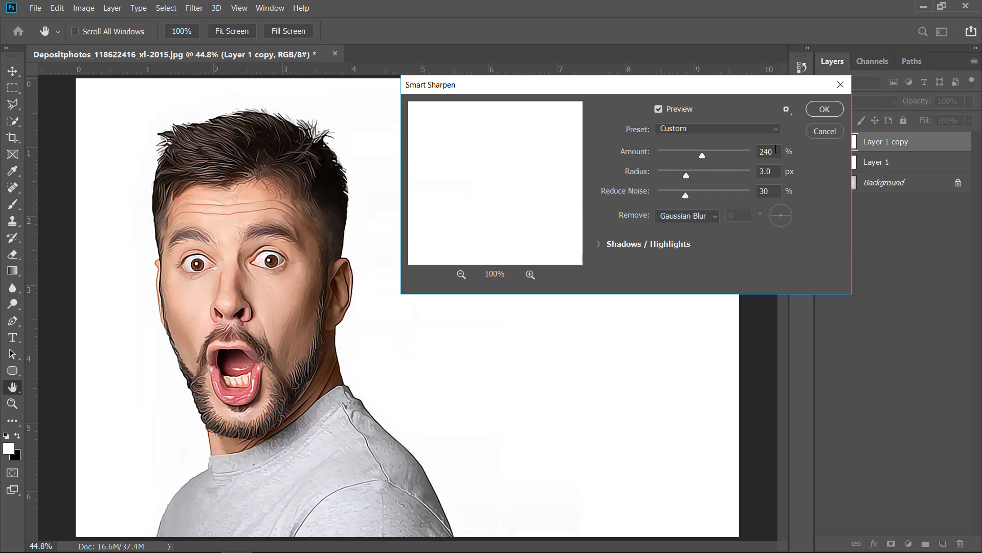
{"action": "key", "text": "Tab"}
{"action": "left_click", "coordinate": [816, 109]}
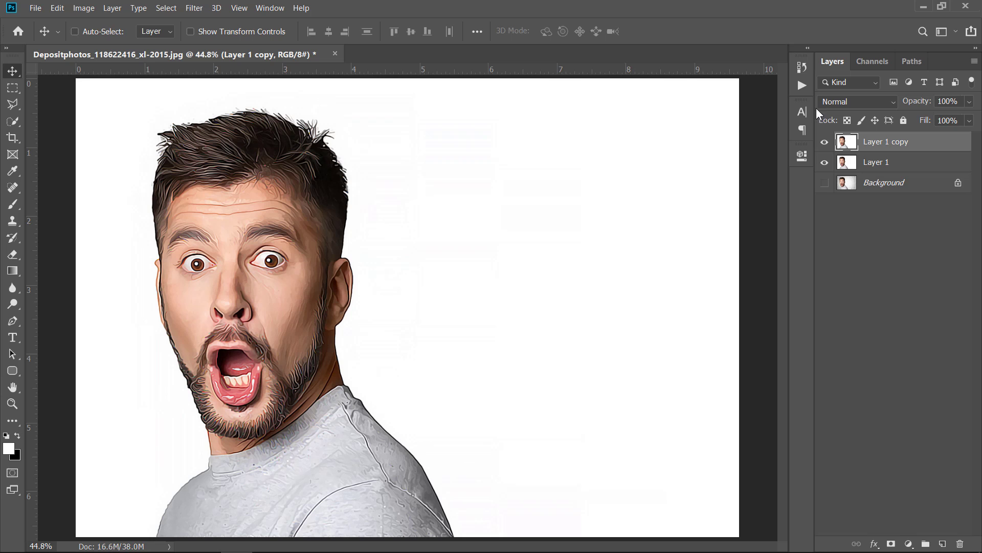
- Toggle Layer 1 copy's visibility twice to compare with the original, then delete Layer 1
{"action": "left_click", "coordinate": [826, 145]}
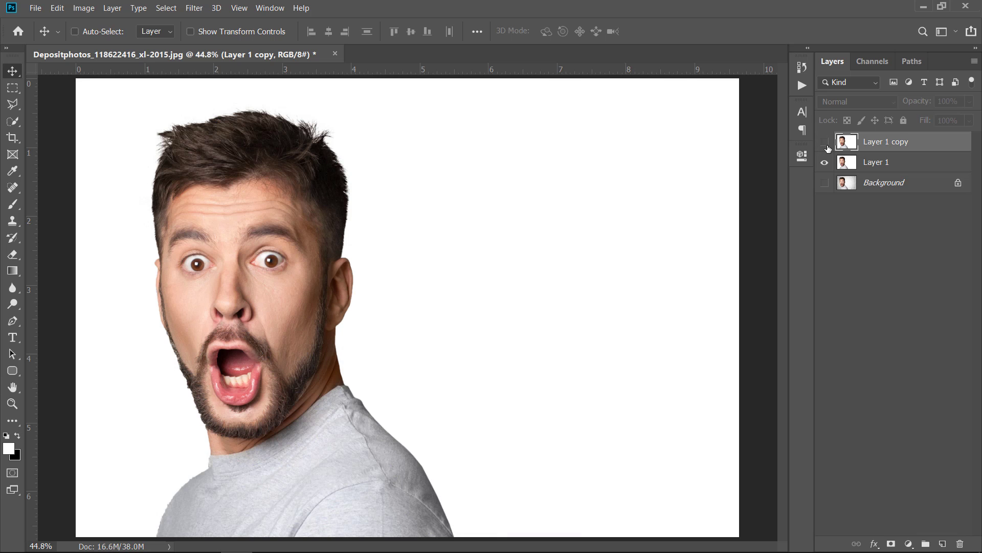
{"action": "left_click", "coordinate": [826, 144]}
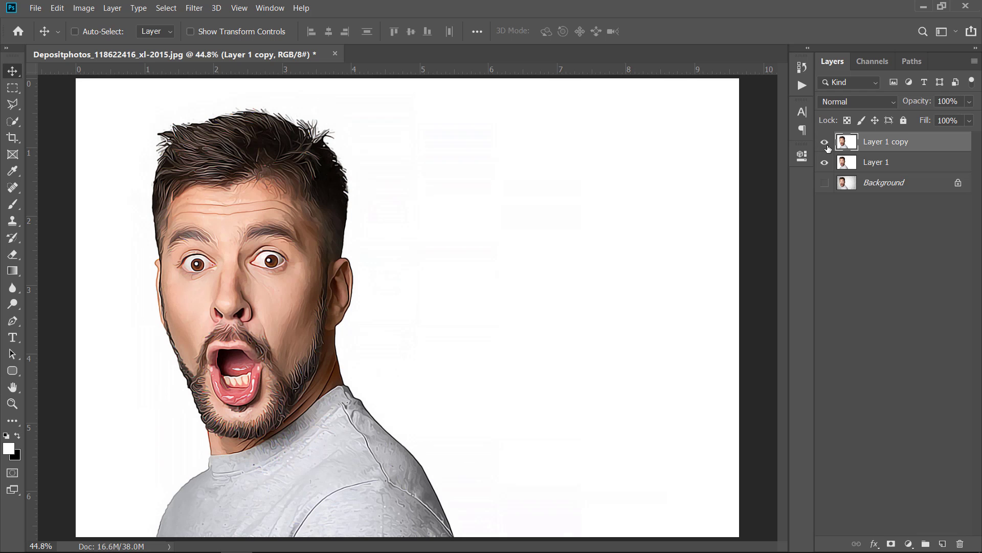
{"action": "left_click", "coordinate": [826, 144]}
{"action": "left_click", "coordinate": [827, 145]}
{"action": "left_click", "coordinate": [914, 166]}
{"action": "key", "text": "Delete"}
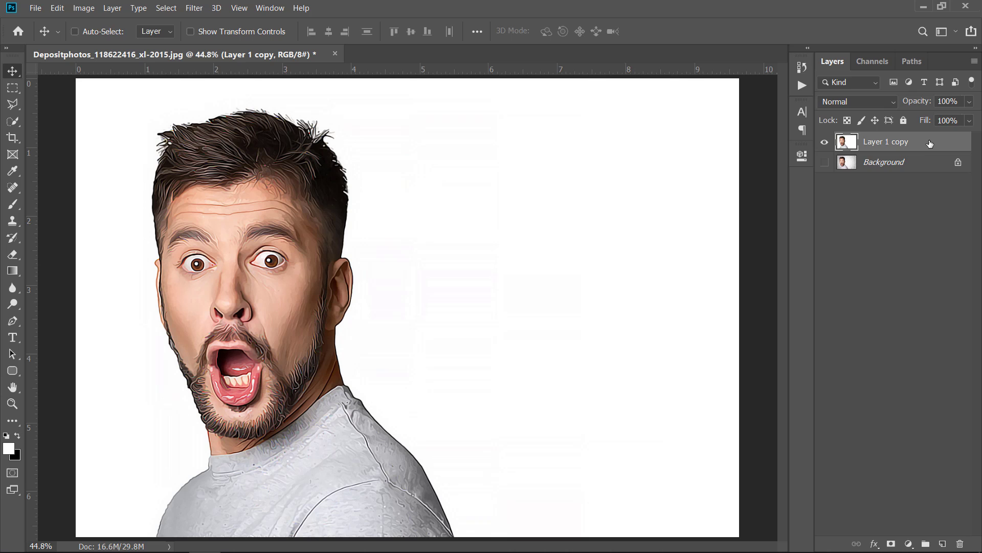
- Convert Layer 1 copy to a smart object and duplicate it twice with Ctrl+J
{"action": "right_click", "coordinate": [930, 143]}
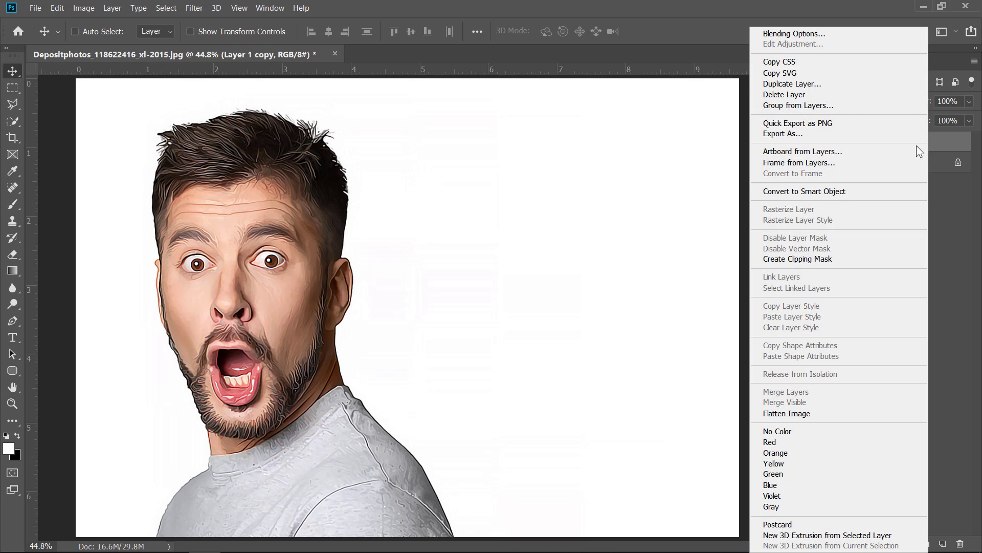
{"action": "left_click", "coordinate": [830, 192]}
{"action": "key", "text": "ctrl+j"}
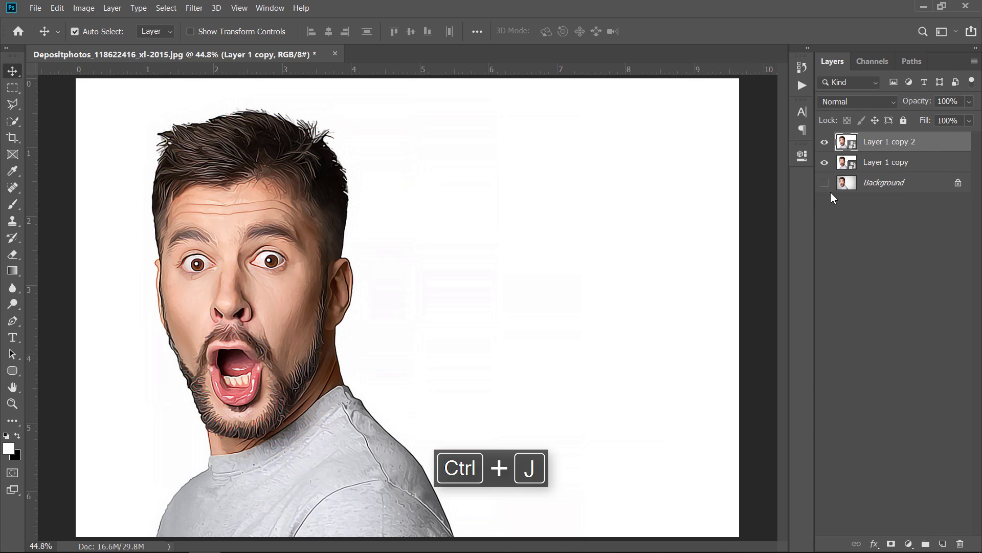
{"action": "key", "text": "ctrl+j"}
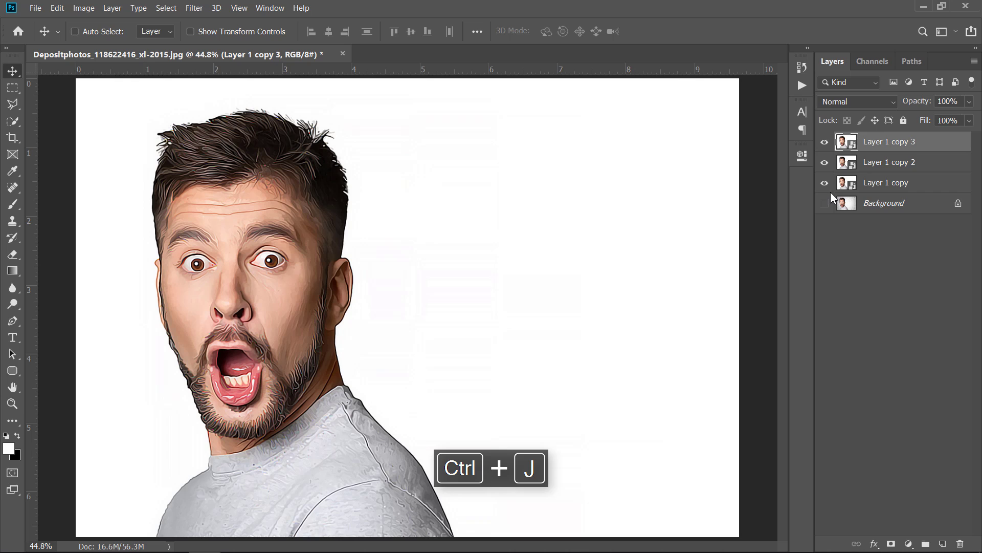
- Rename the three layers Hard Details, Soft Details and High Pass, then select Hard Details
{"action": "left_click", "coordinate": [899, 184]}
{"action": "double_click", "coordinate": [893, 184]}
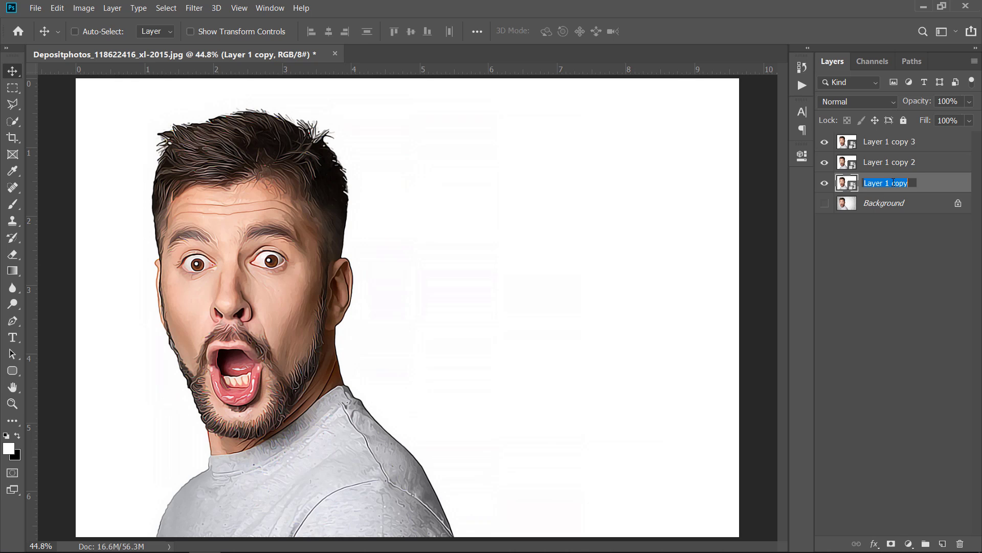
{"action": "type", "text": "Hard Details"}
{"action": "double_click", "coordinate": [882, 162]}
{"action": "type", "text": "Soft D"}
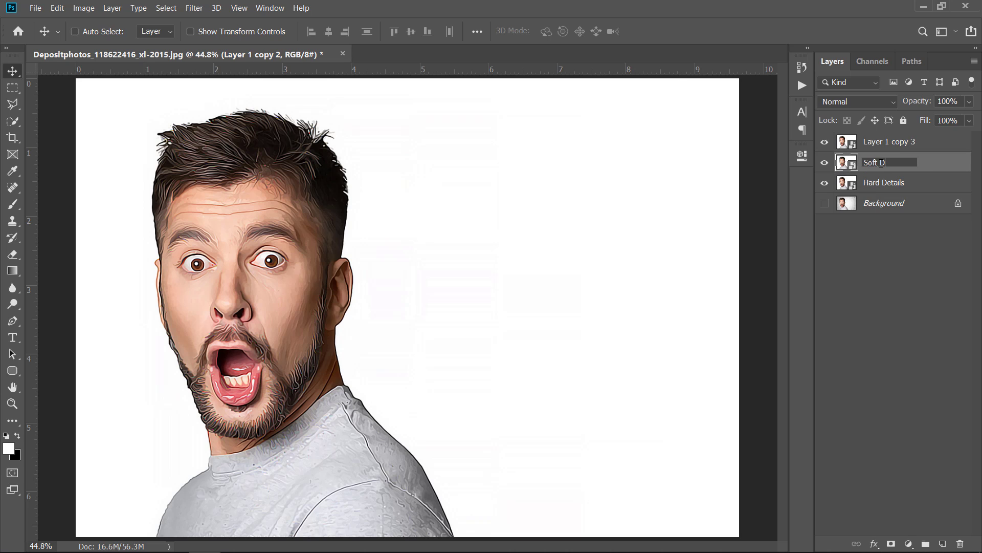
{"action": "type", "text": "etails"}
{"action": "key", "text": "Return"}
{"action": "double_click", "coordinate": [891, 142]}
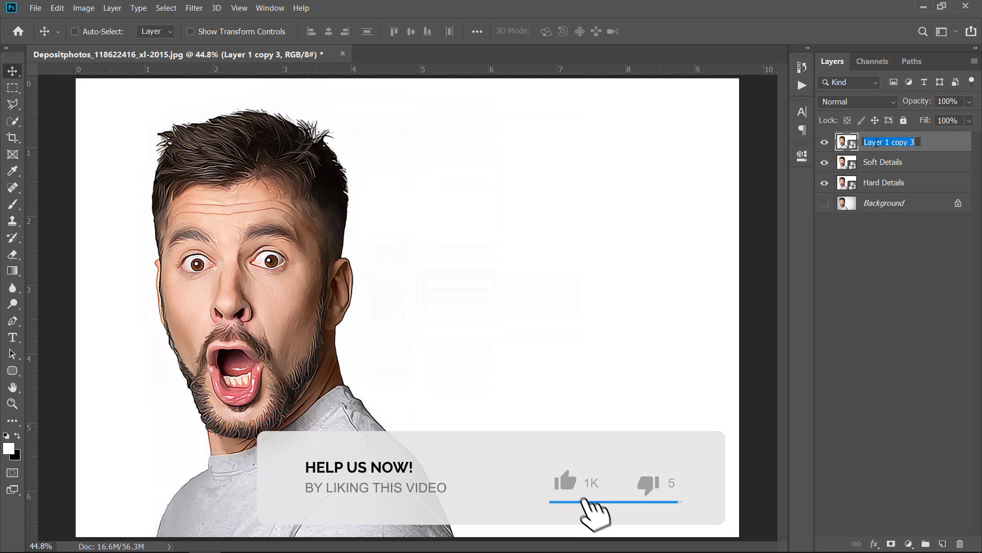
{"action": "type", "text": "High Pass"}
{"action": "key", "text": "Return"}
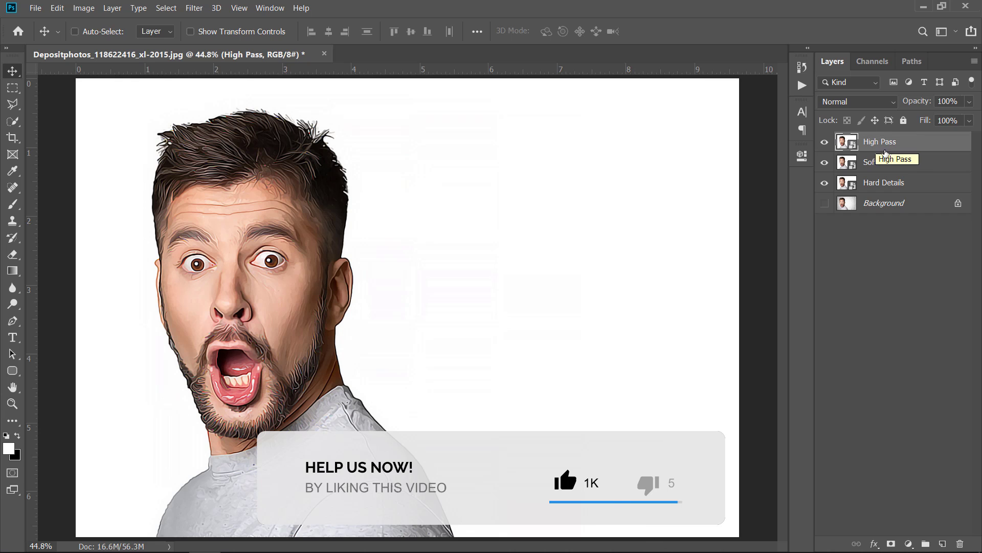
{"action": "left_click", "coordinate": [927, 184]}
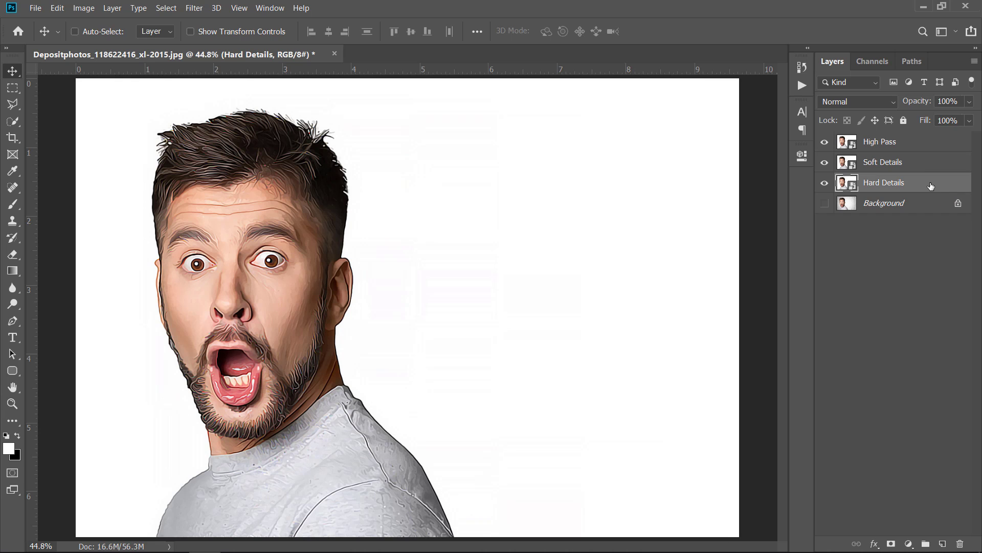
- Hide Soft Details and High Pass, and open the Artistic Cutout filter in the Filter Gallery
{"action": "left_click", "coordinate": [825, 162]}
{"action": "left_click", "coordinate": [825, 142]}
{"action": "left_click", "coordinate": [192, 11]}
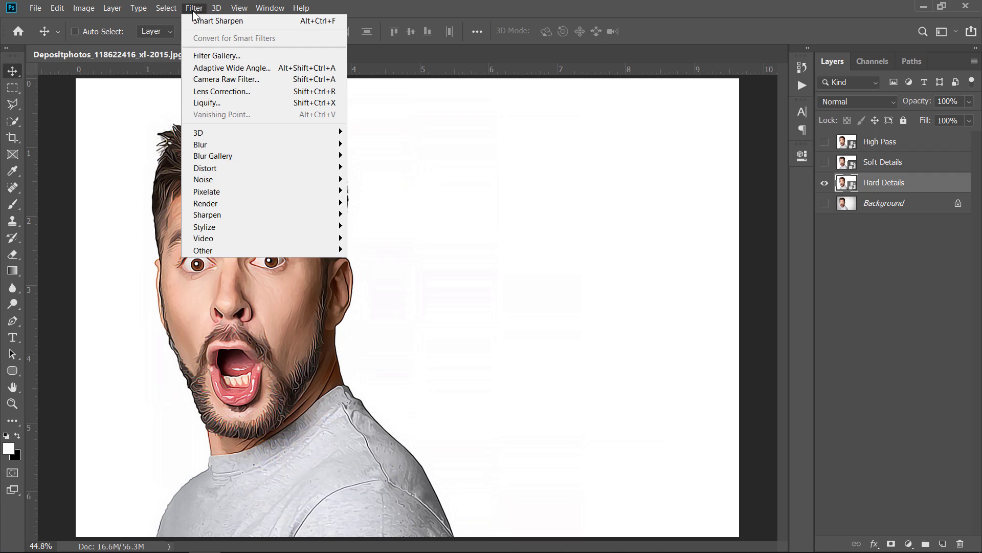
{"action": "left_click", "coordinate": [202, 53]}
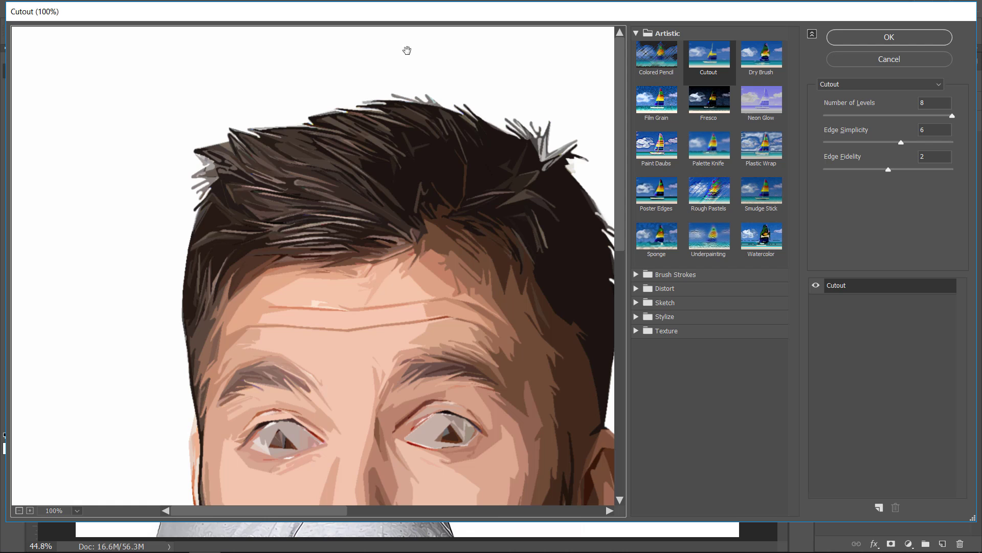
{"action": "left_click", "coordinate": [666, 34]}
{"action": "left_click", "coordinate": [665, 32]}
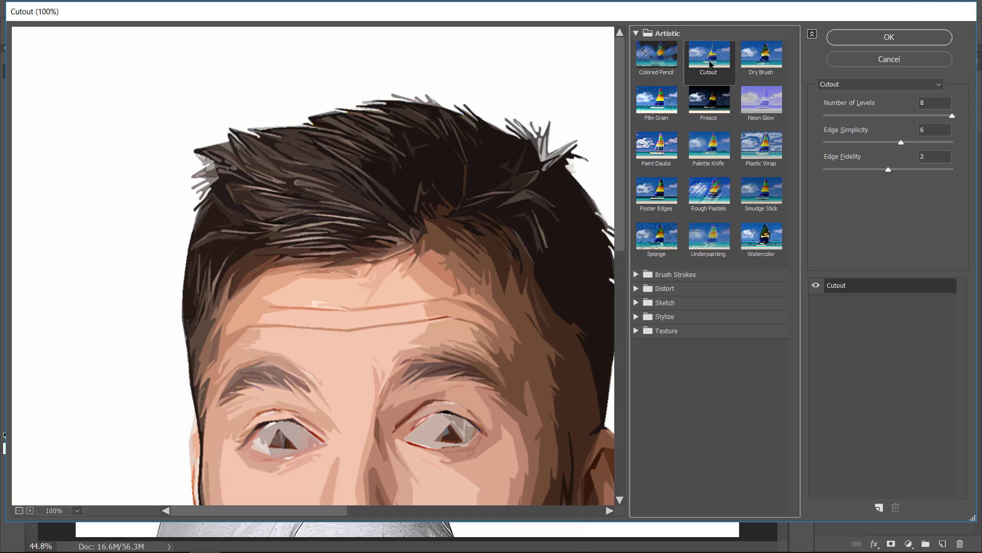
- Apply Cutout with 8 levels, edge simplicity 5 and edge fidelity 1
{"action": "left_click", "coordinate": [910, 103]}
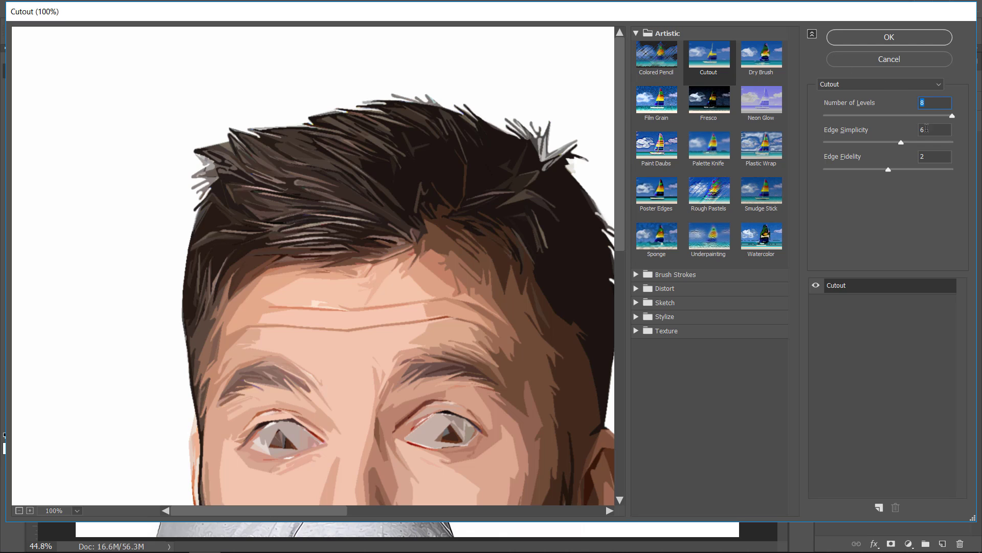
{"action": "left_click", "coordinate": [905, 131]}
{"action": "type", "text": "5"}
{"action": "left_click", "coordinate": [909, 157]}
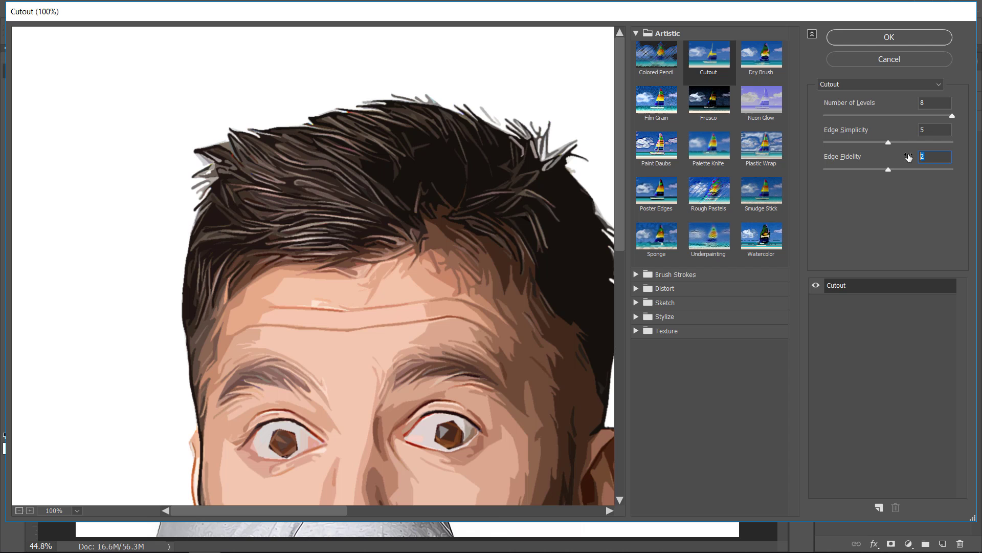
{"action": "type", "text": "1"}
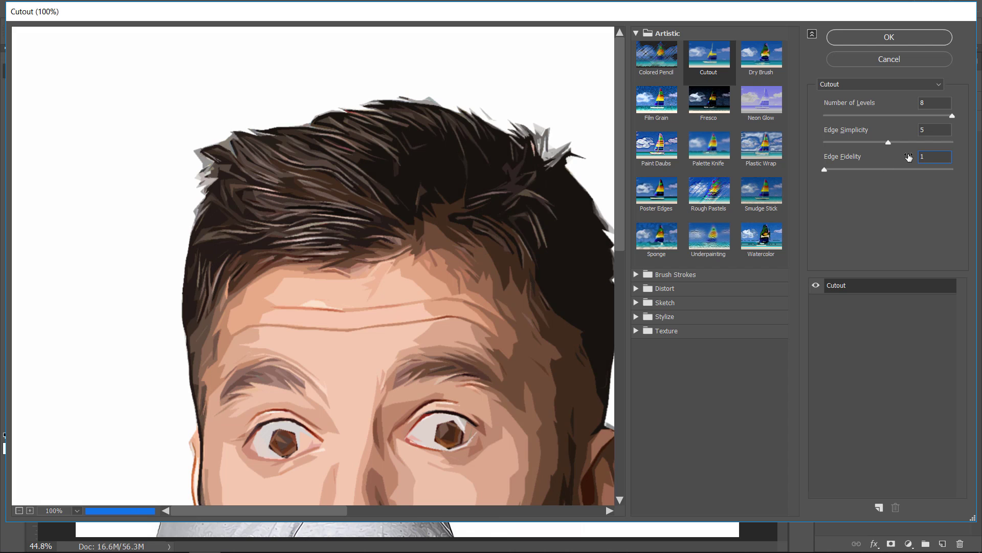
{"action": "left_click", "coordinate": [896, 38]}
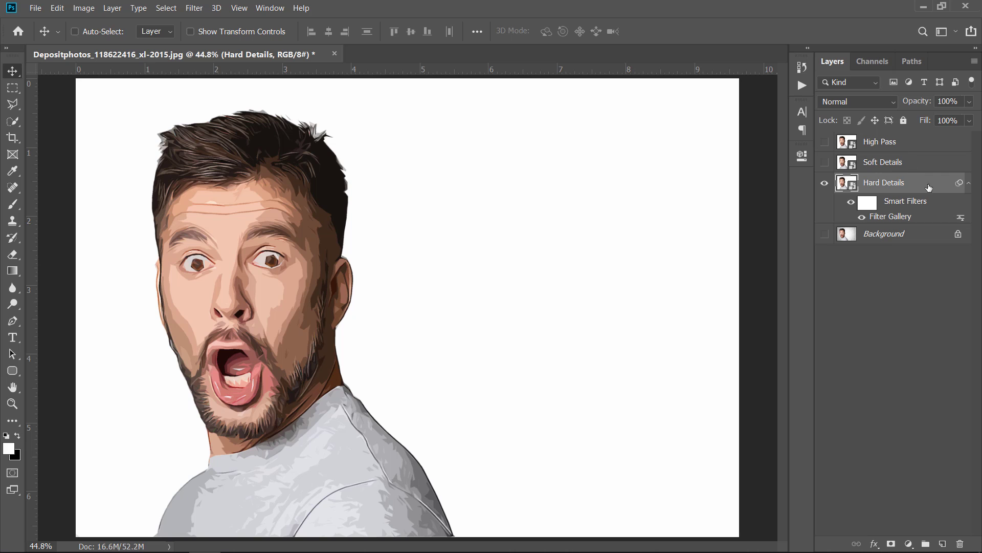
- Apply an Unsharp Mask to Hard Details with Amount 150% and Radius 2 pixels
{"action": "left_click", "coordinate": [202, 11]}
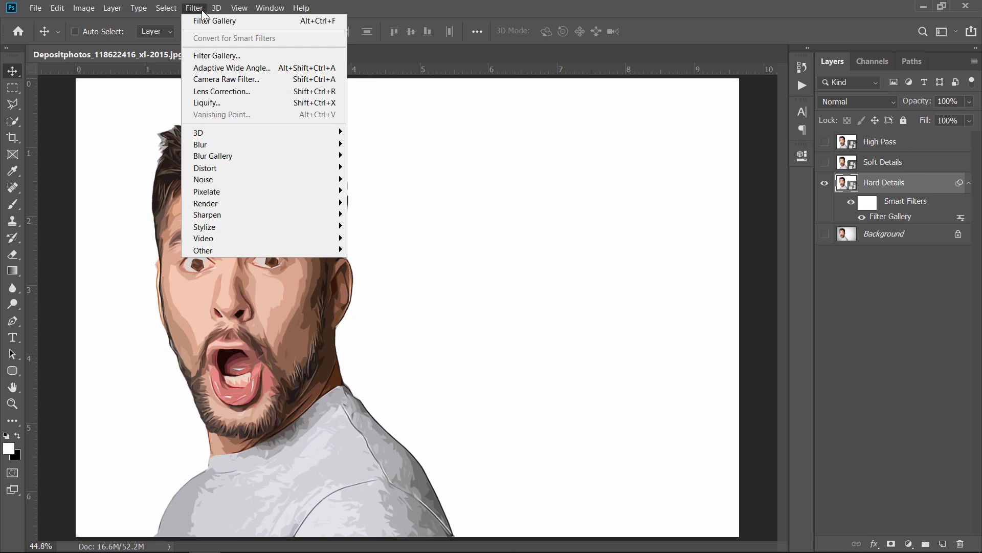
{"action": "mouse_move", "coordinate": [246, 215]}
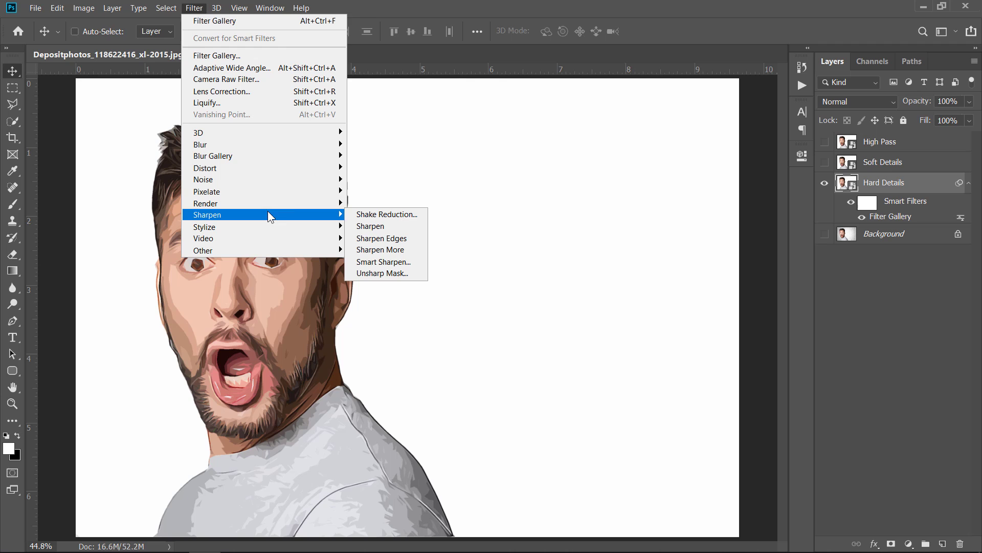
{"action": "left_click", "coordinate": [380, 274]}
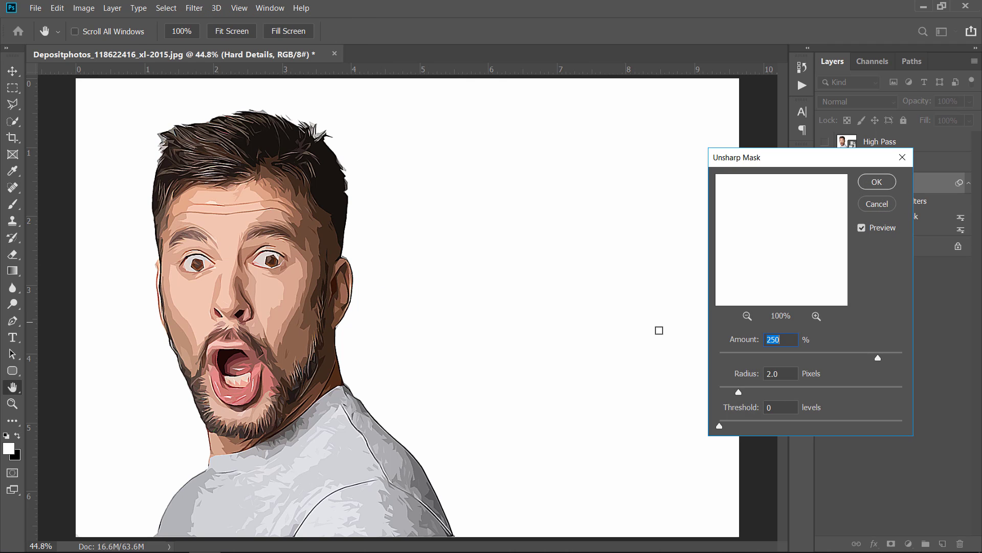
{"action": "type", "text": "150"}
{"action": "double_click", "coordinate": [774, 372]}
{"action": "type", "text": "2"}
{"action": "left_click", "coordinate": [769, 407]}
{"action": "left_click", "coordinate": [875, 182]}
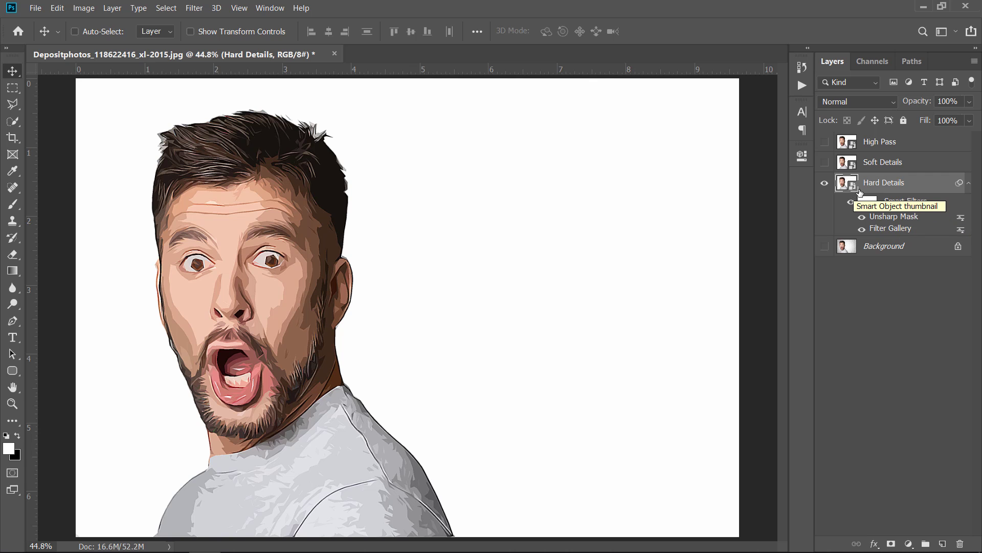
- Show Soft Details and give it a Filter Gallery Cutout with edge simplicity 6
{"action": "left_click", "coordinate": [970, 186]}
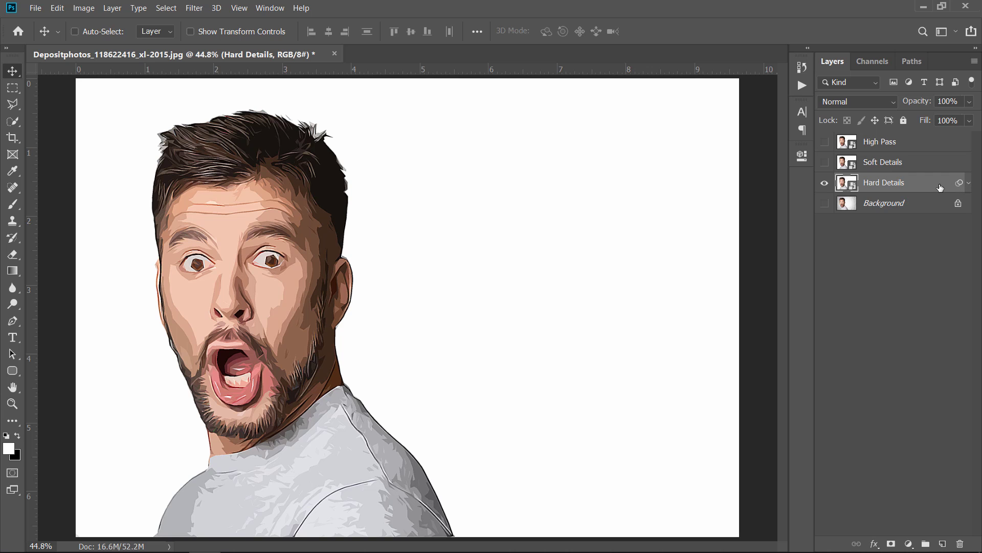
{"action": "left_click", "coordinate": [937, 163]}
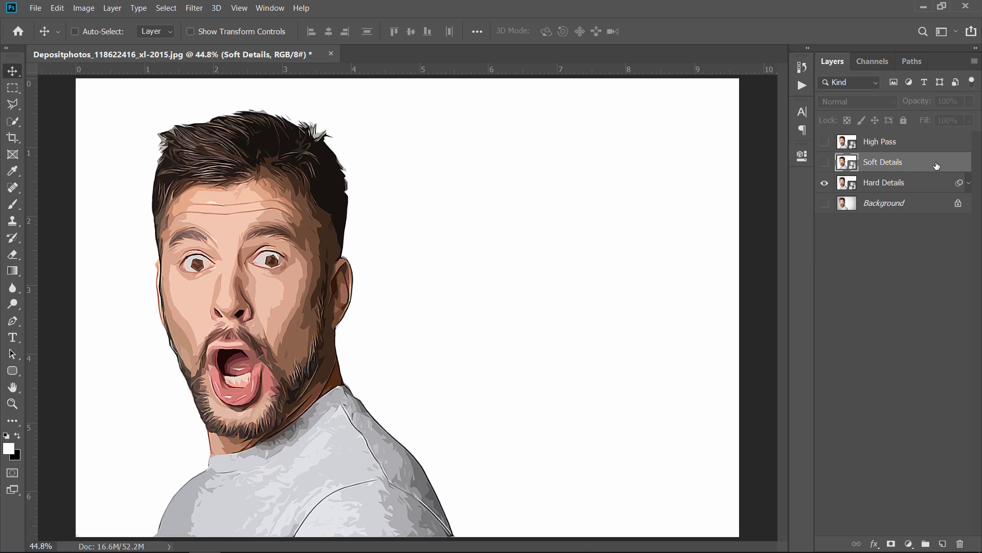
{"action": "left_click", "coordinate": [824, 164]}
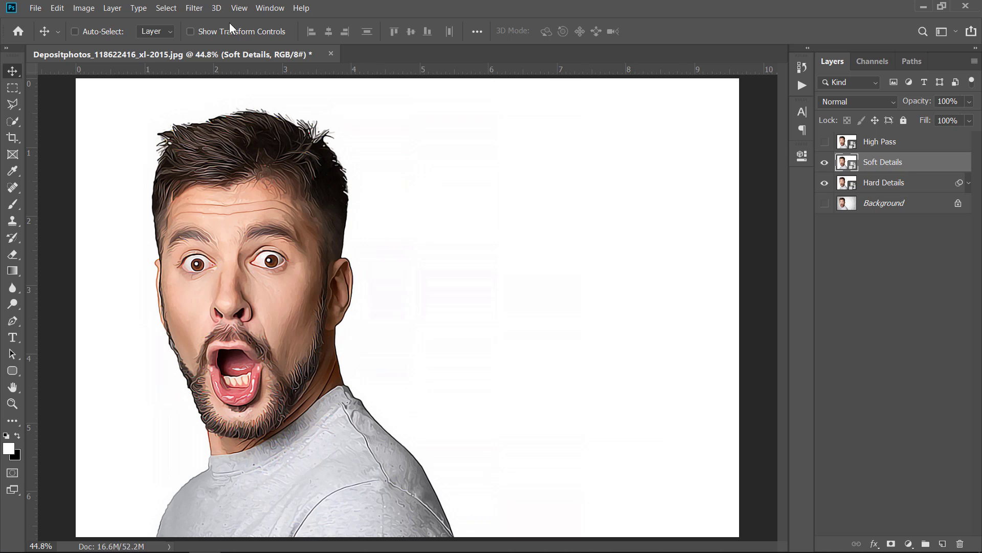
{"action": "left_click", "coordinate": [195, 8]}
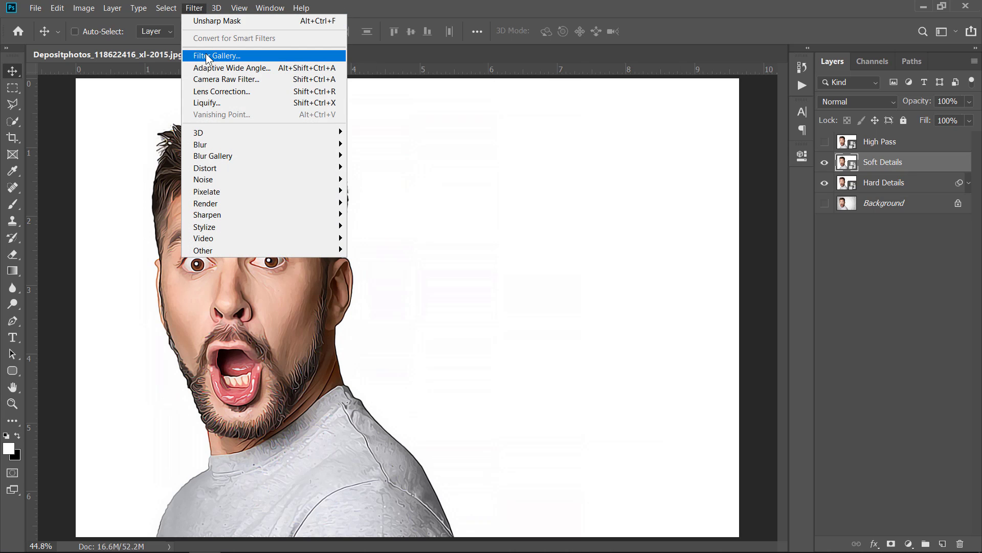
{"action": "left_click", "coordinate": [206, 54]}
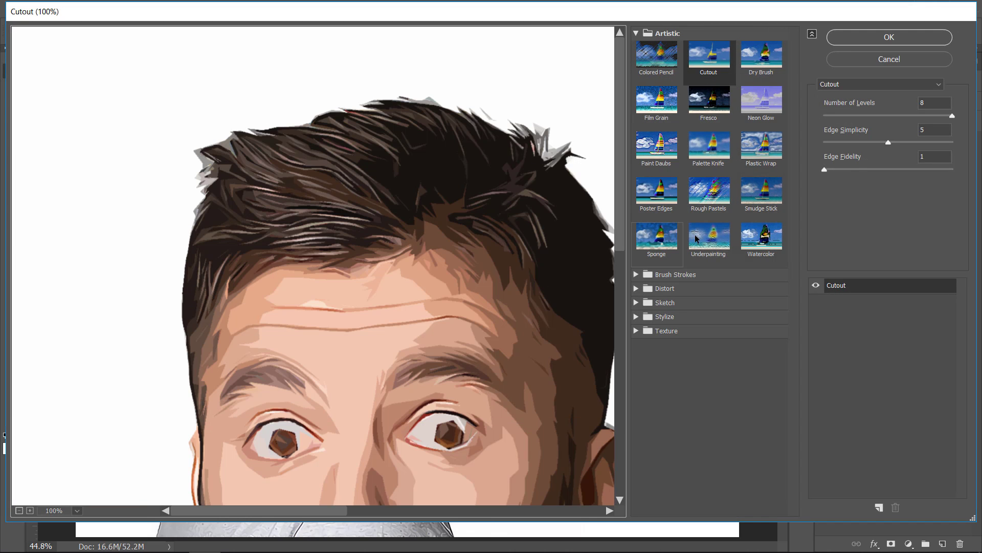
{"action": "left_click", "coordinate": [901, 106]}
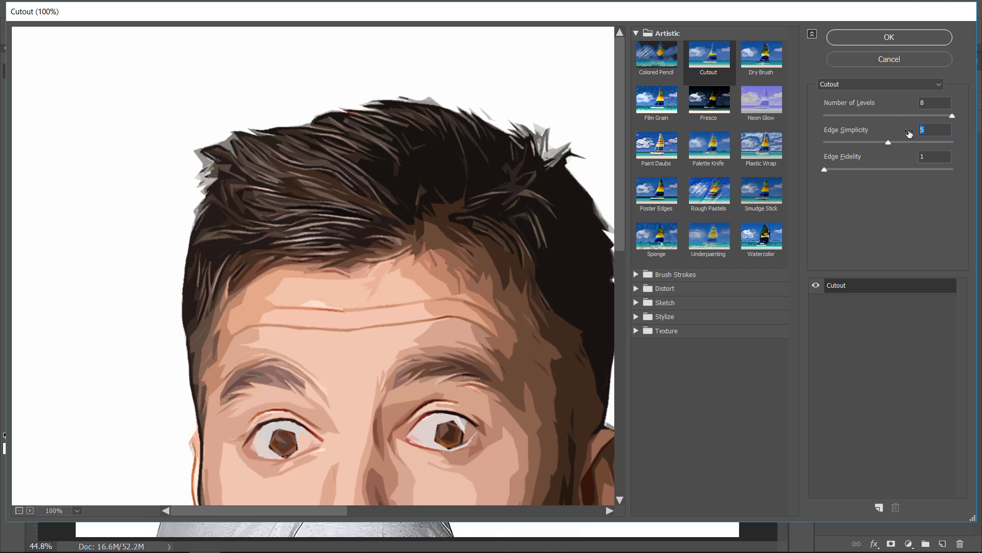
{"action": "type", "text": "6"}
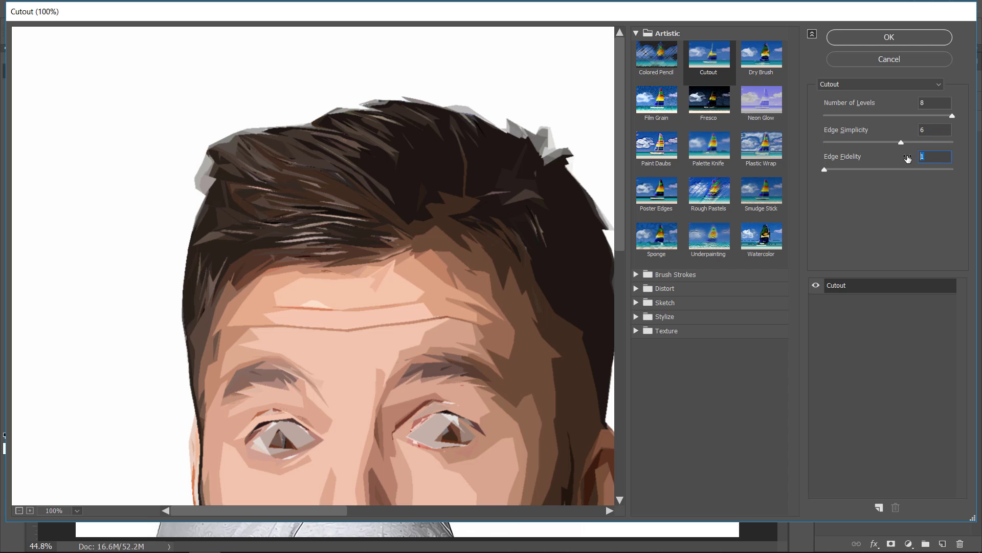
{"action": "left_click", "coordinate": [903, 36]}
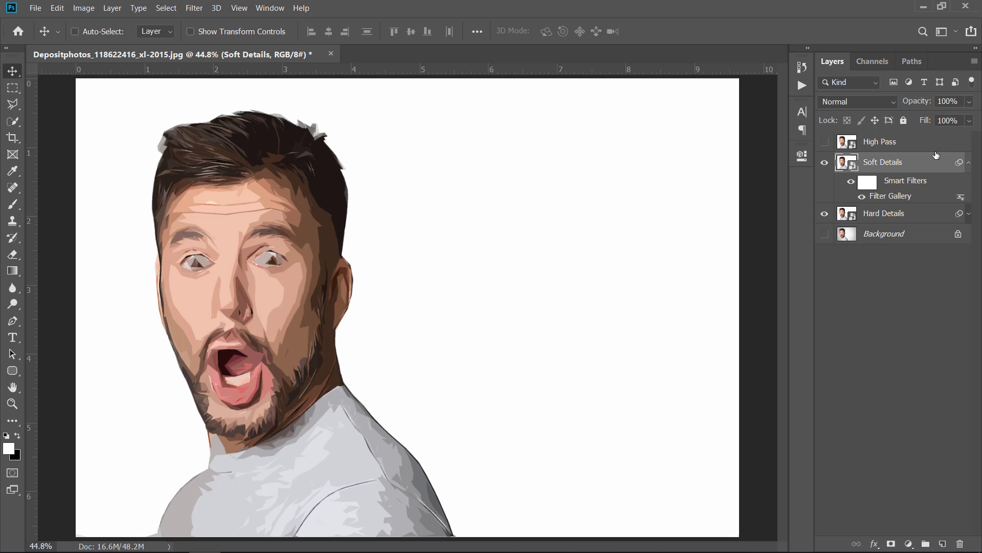
- Set the Cutout smart filter's blending opacity to 35%
{"action": "left_click", "coordinate": [961, 198]}
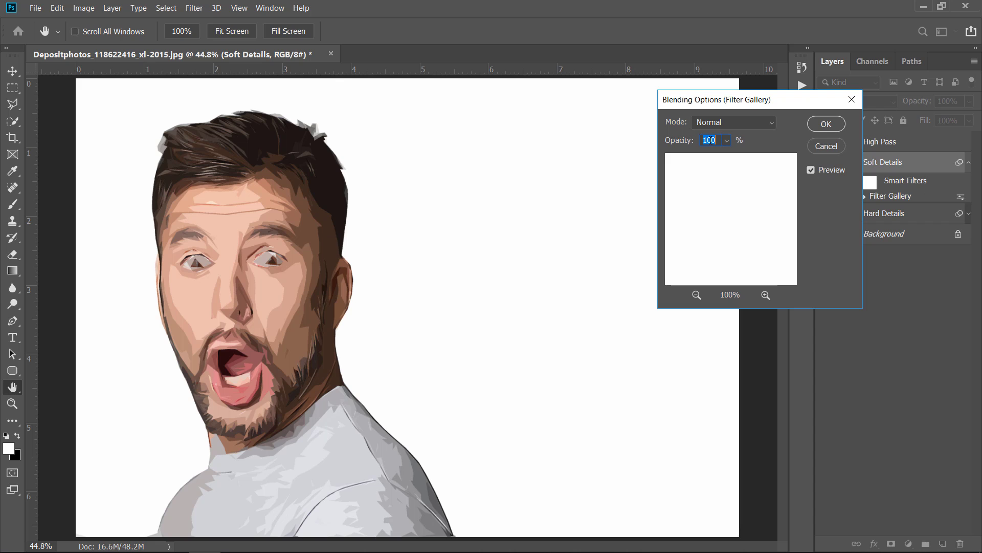
{"action": "type", "text": "35"}
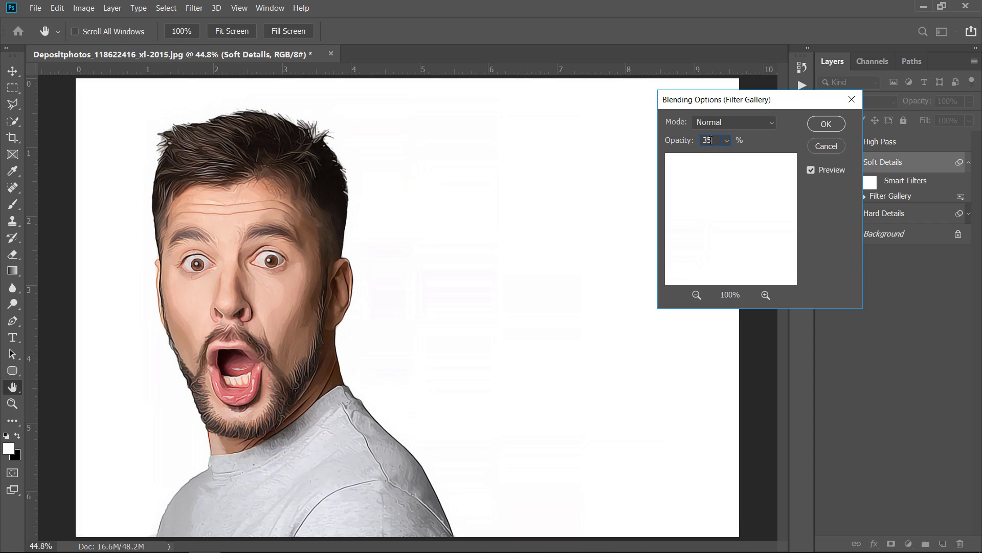
{"action": "left_click", "coordinate": [829, 123]}
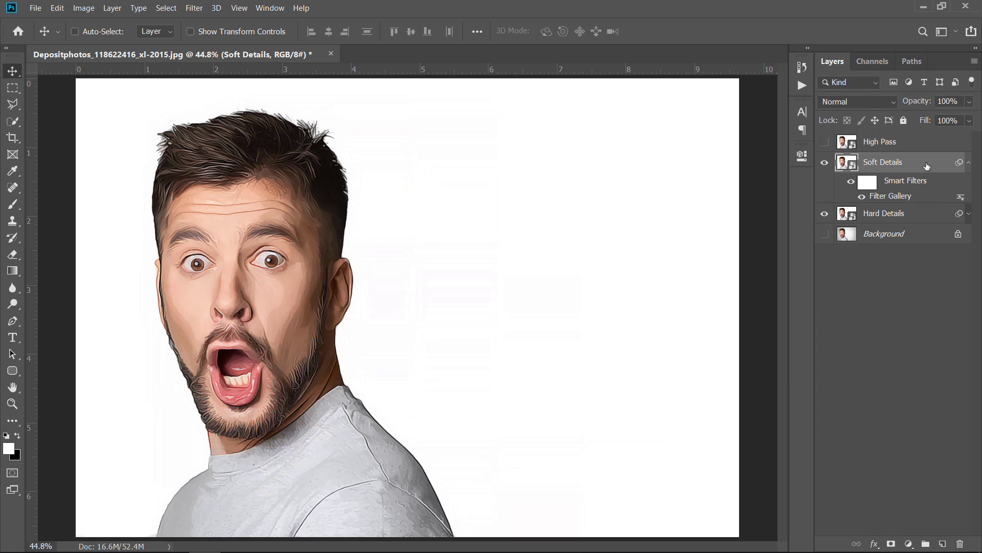
- Apply a second Filter Gallery Cutout to Soft Details with edge fidelity 2
{"action": "left_click", "coordinate": [195, 8]}
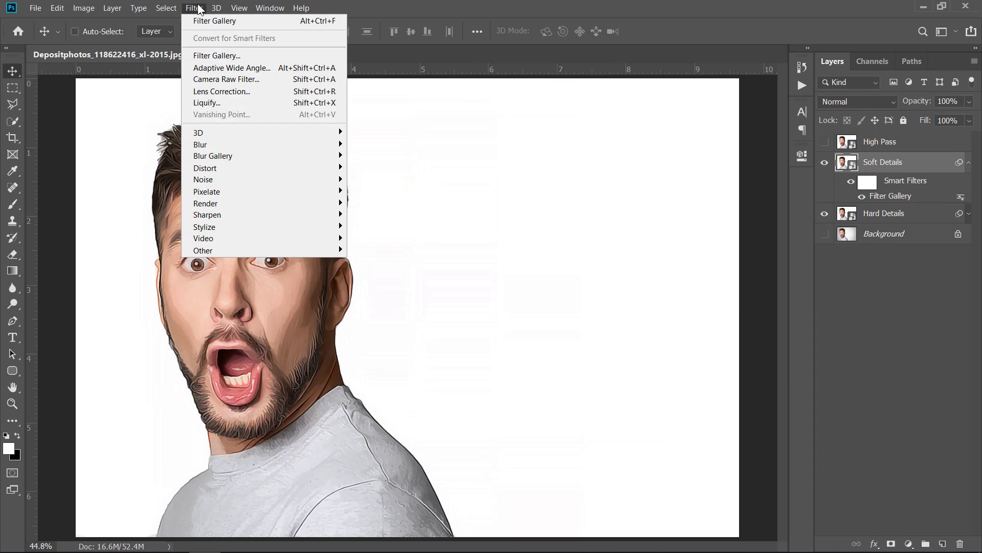
{"action": "left_click", "coordinate": [219, 53]}
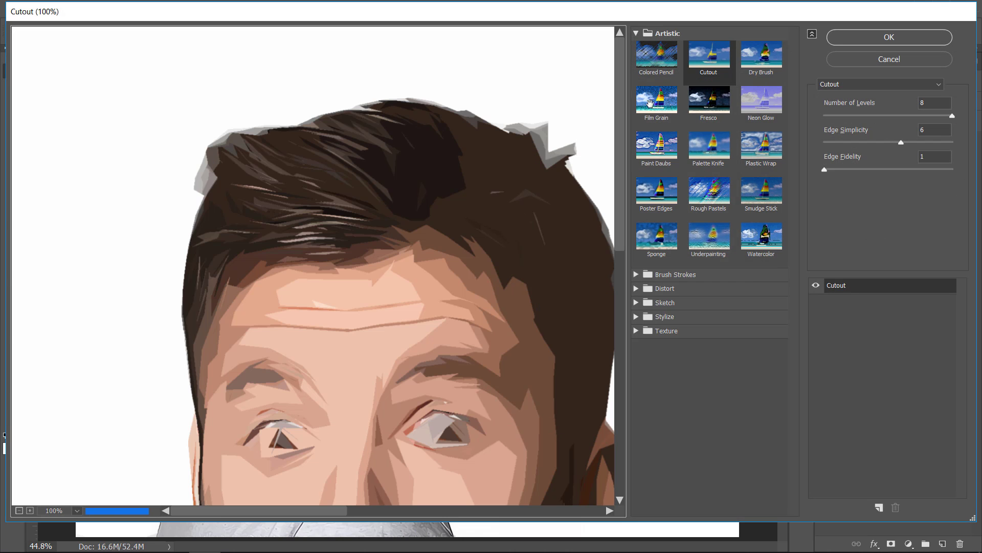
{"action": "left_click", "coordinate": [940, 104]}
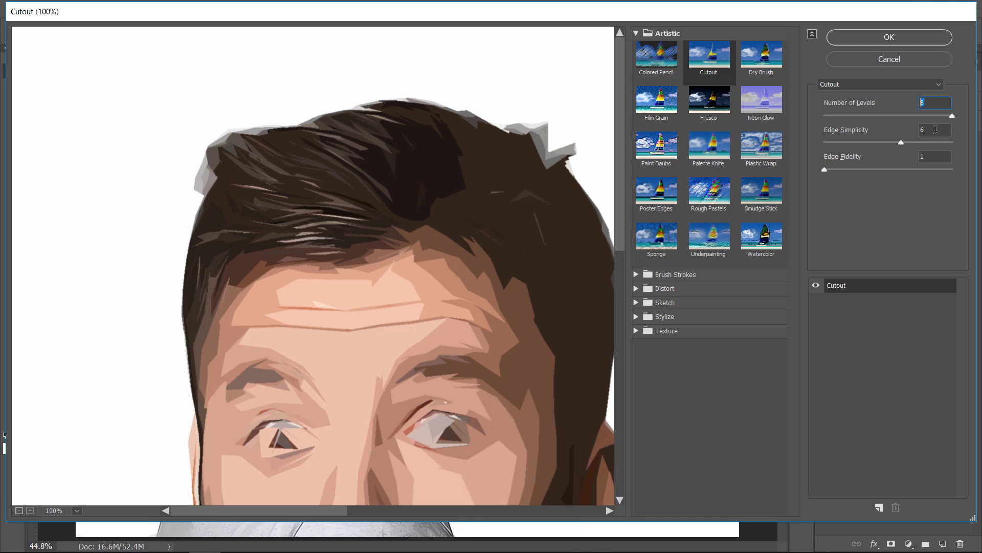
{"action": "key", "text": "Tab"}
{"action": "key", "text": "Tab"}
{"action": "type", "text": "2"}
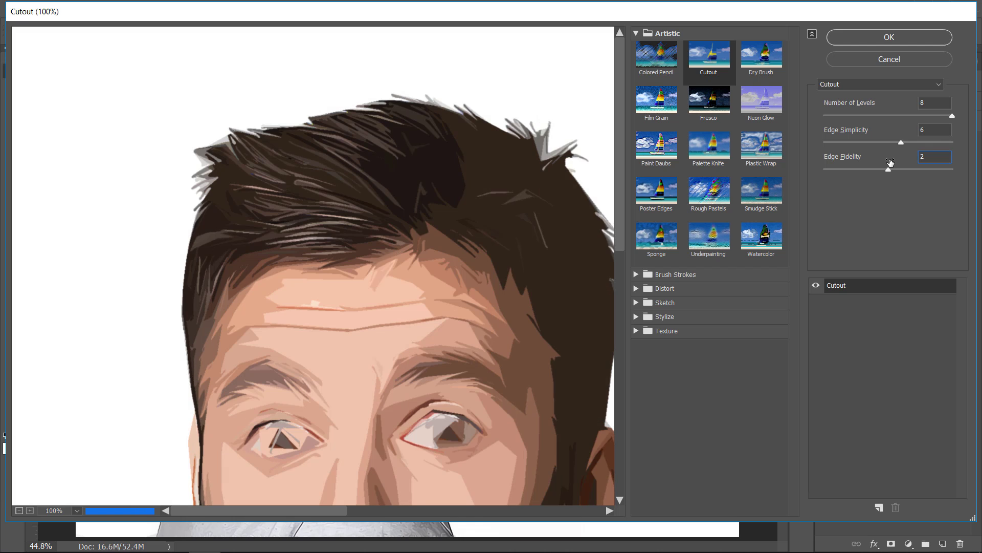
{"action": "left_click", "coordinate": [897, 41]}
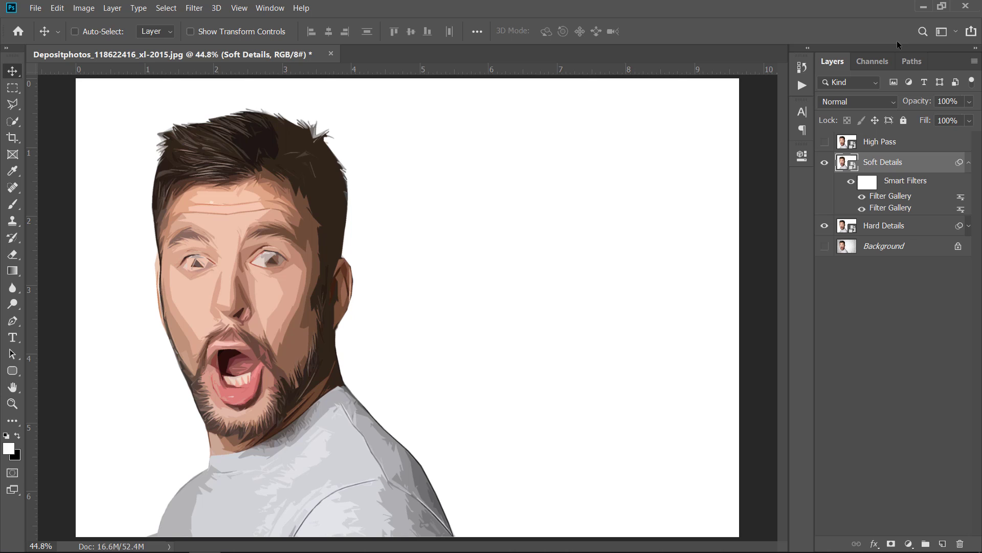
- Blend the new Cutout smart filter at 35% opacity
{"action": "double_click", "coordinate": [961, 201]}
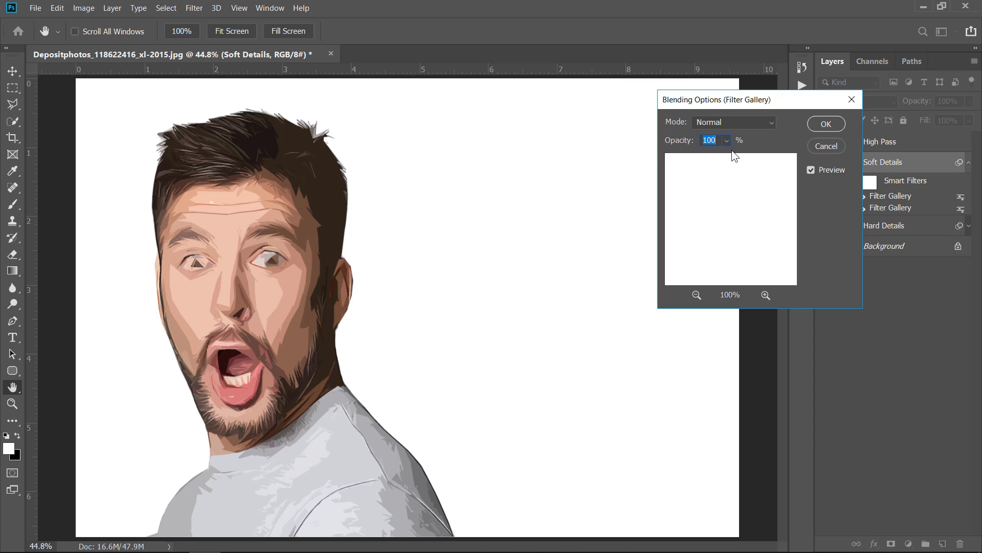
{"action": "type", "text": "35"}
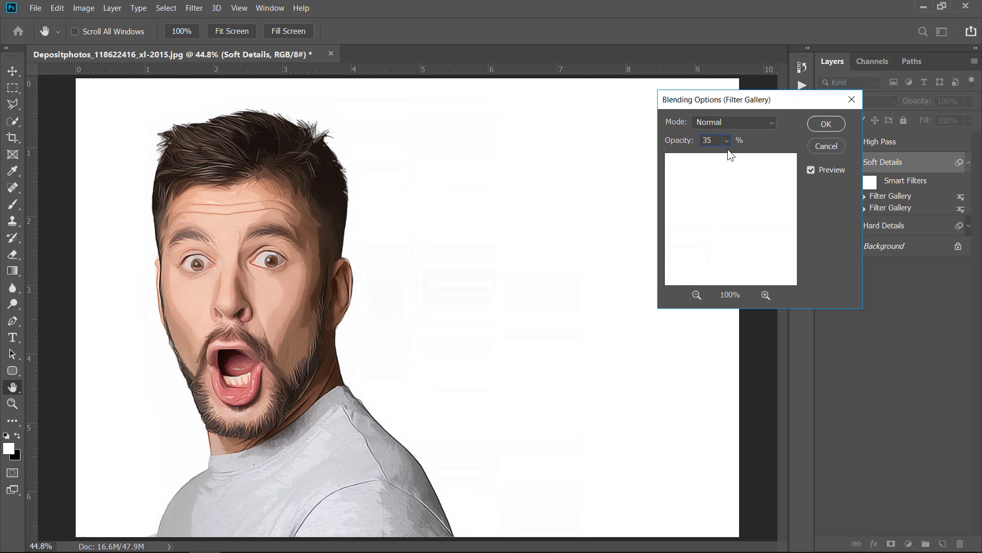
{"action": "left_click", "coordinate": [818, 127]}
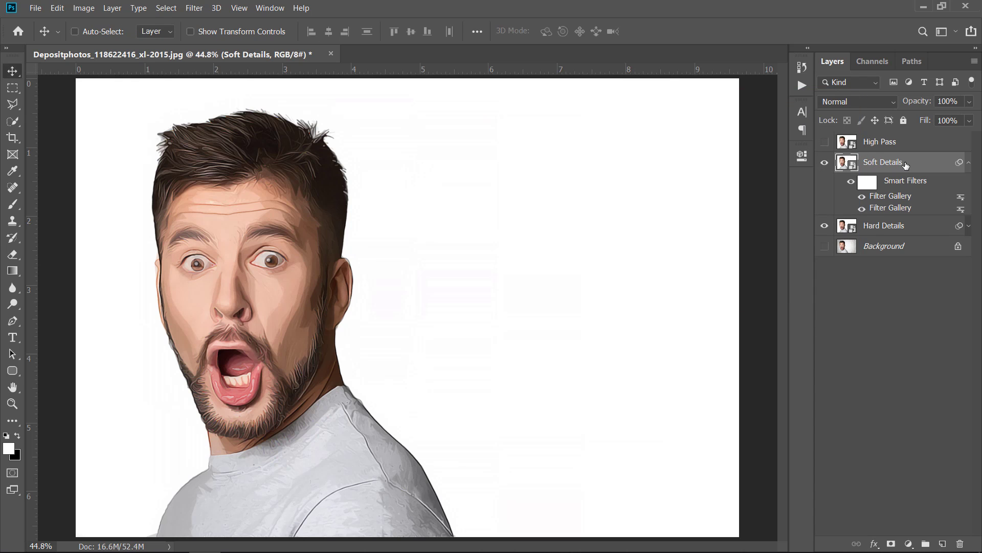
- Add an Unsharp Mask to Soft Details with Amount 250% and Radius 2 pixels
{"action": "left_click", "coordinate": [193, 13]}
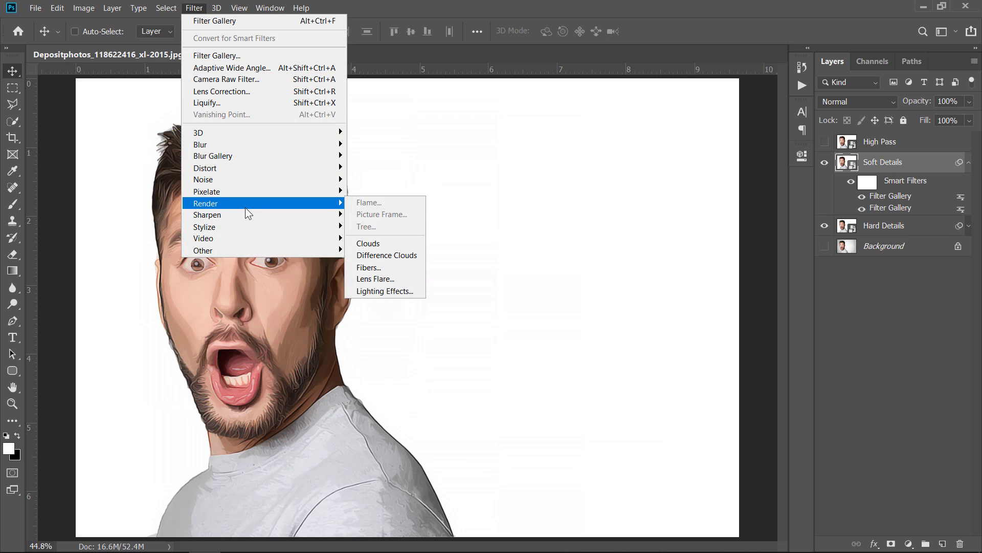
{"action": "mouse_move", "coordinate": [247, 212]}
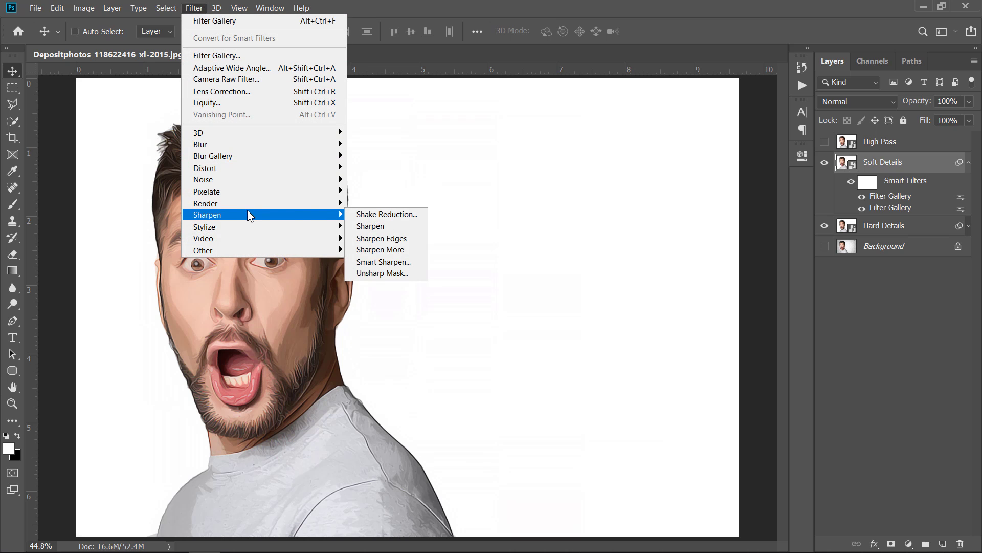
{"action": "left_click", "coordinate": [378, 273]}
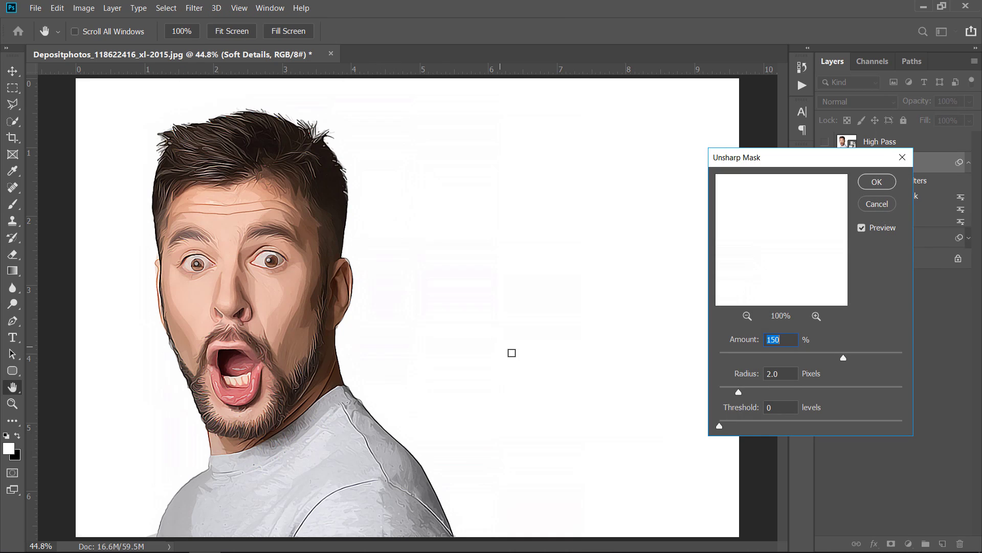
{"action": "type", "text": "250"}
{"action": "left_click", "coordinate": [793, 377]}
{"action": "type", "text": "2"}
{"action": "left_click", "coordinate": [889, 184]}
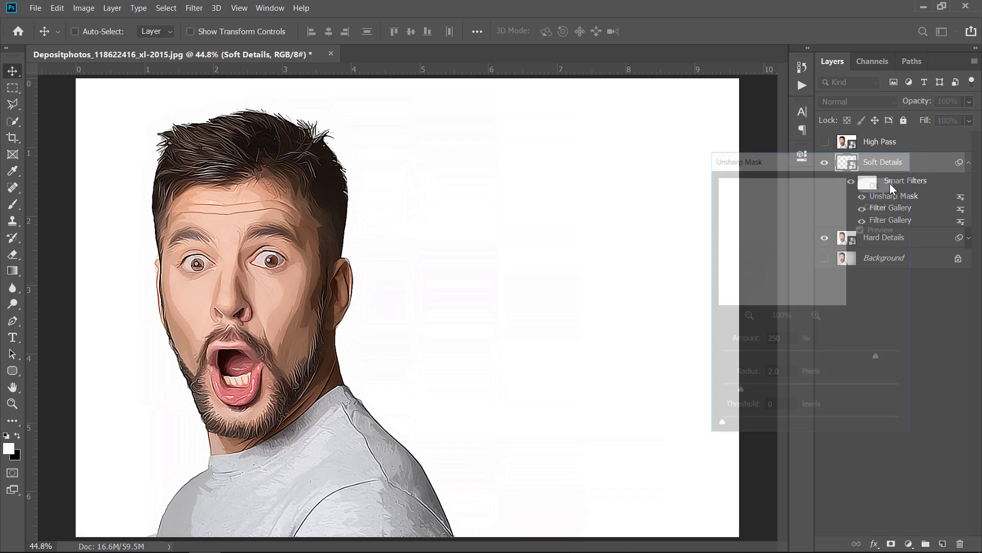
- Set Soft Details opacity to 50% and toggle its visibility to compare
{"action": "left_click", "coordinate": [969, 164]}
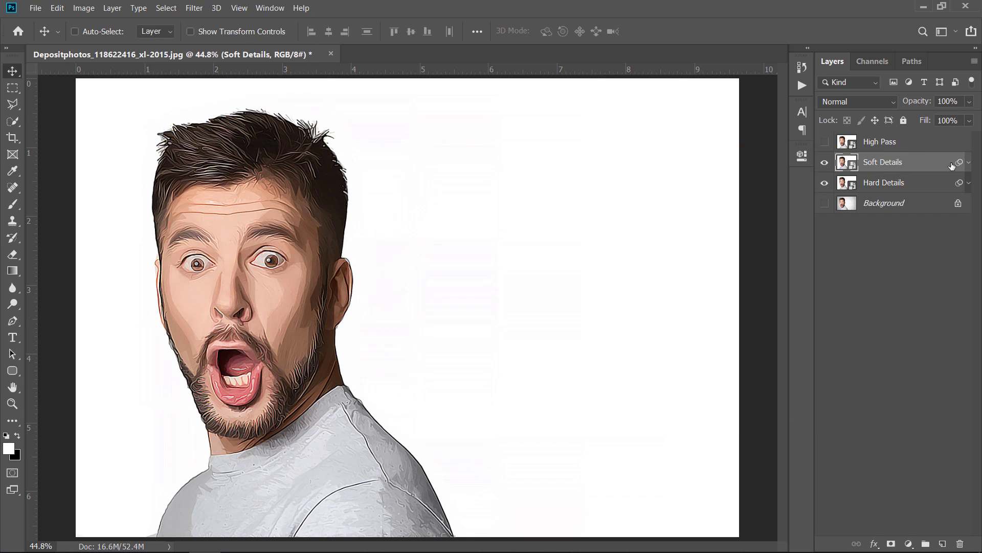
{"action": "left_click", "coordinate": [937, 100]}
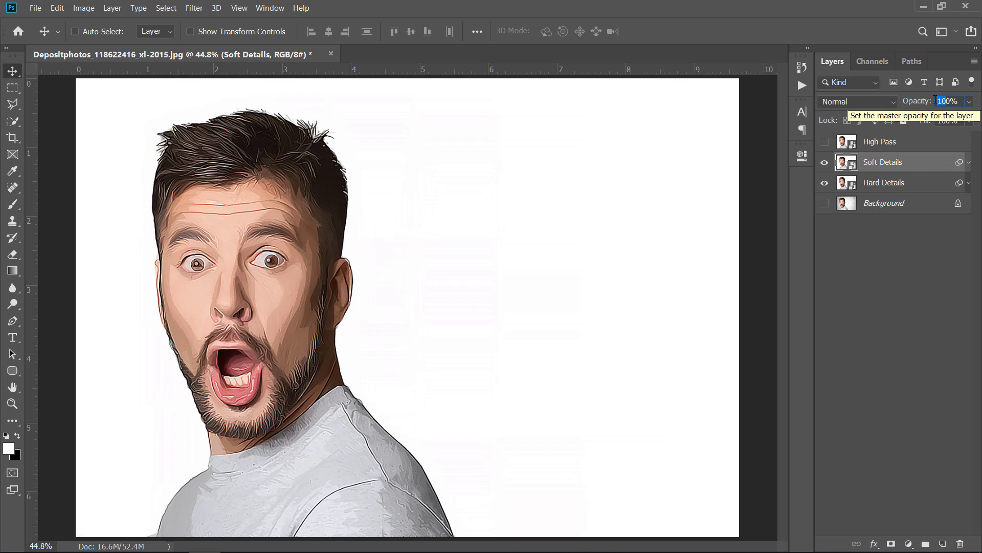
{"action": "type", "text": "50"}
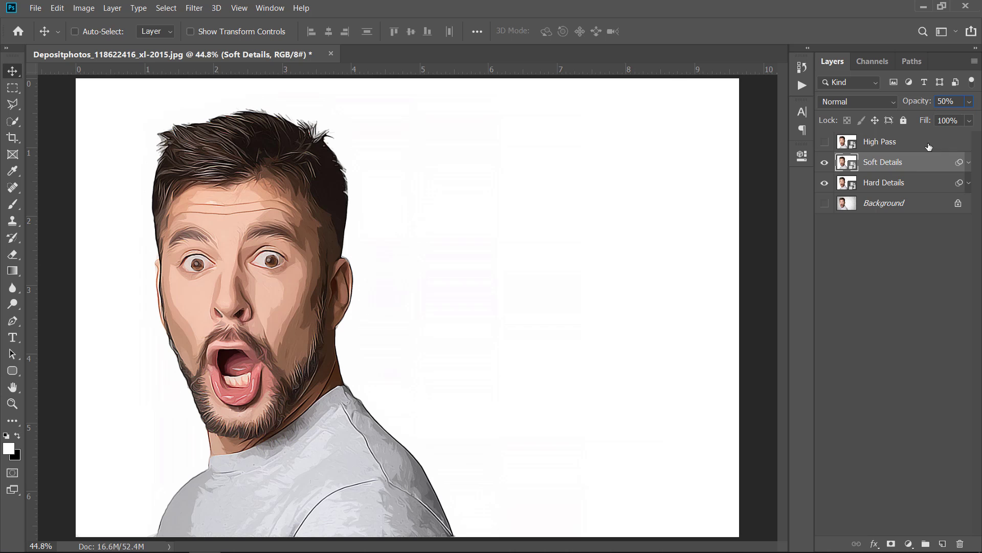
{"action": "left_click", "coordinate": [827, 163]}
{"action": "left_click", "coordinate": [829, 164]}
{"action": "left_click", "coordinate": [829, 165]}
{"action": "left_click", "coordinate": [828, 166]}
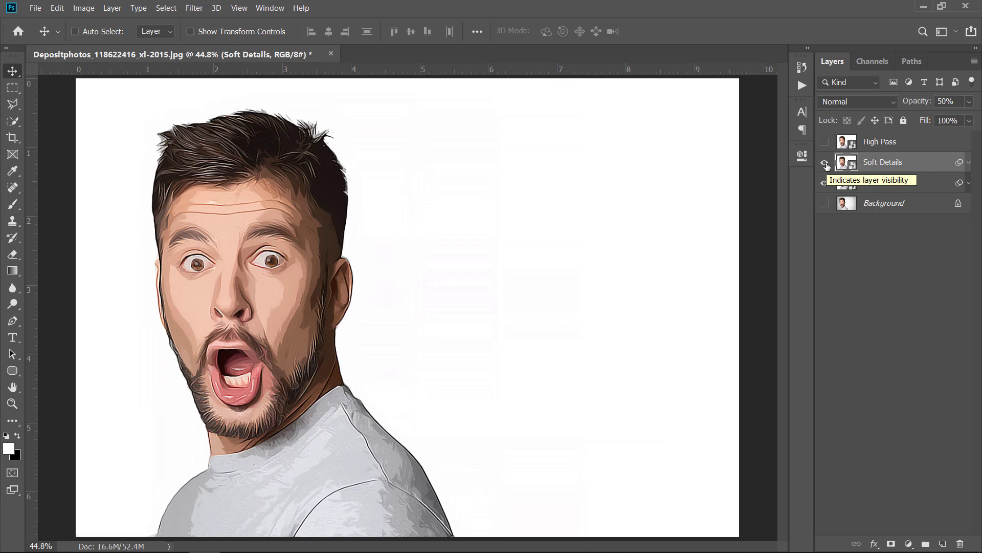
- Show the High Pass layer and apply a High Pass filter with a 2-pixel radius
{"action": "left_click", "coordinate": [915, 146]}
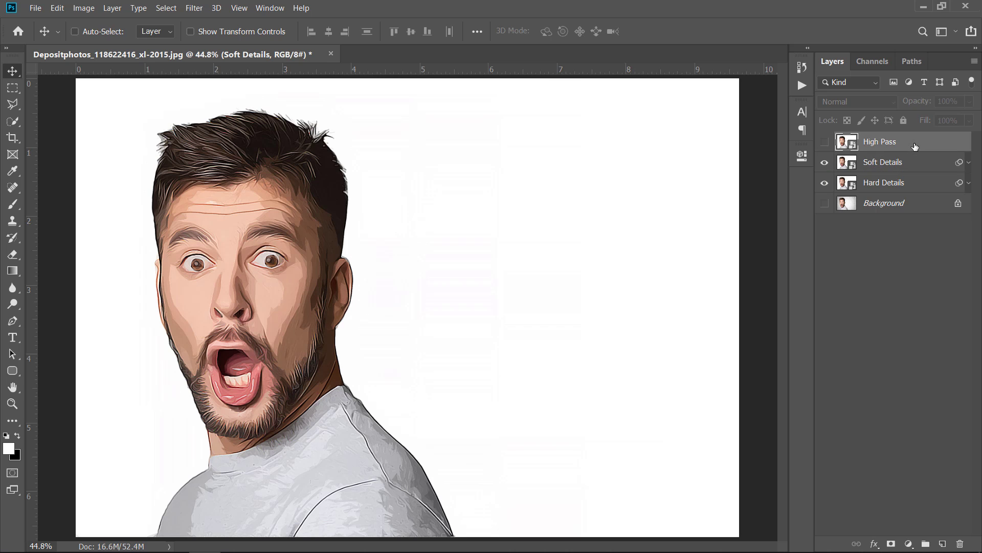
{"action": "left_click", "coordinate": [826, 143]}
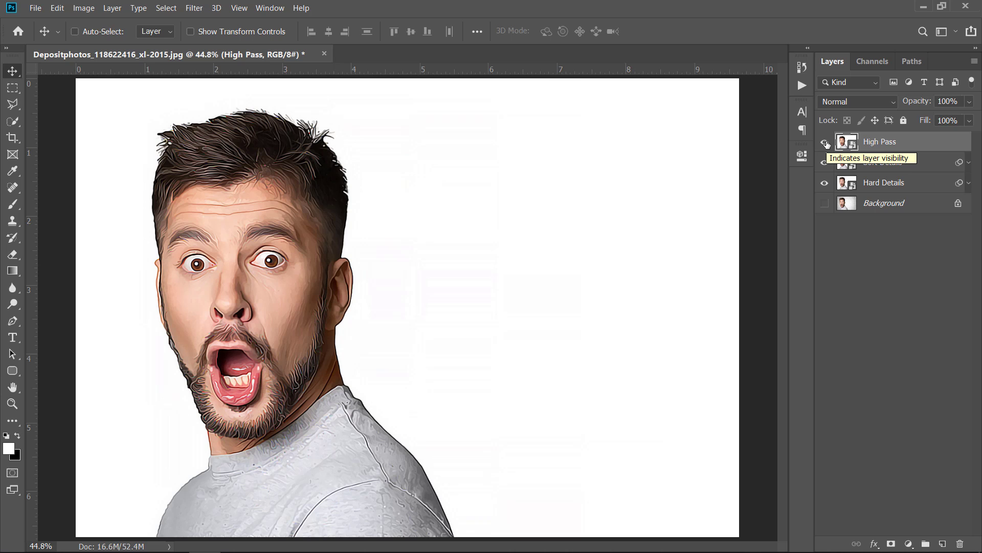
{"action": "left_click", "coordinate": [193, 8]}
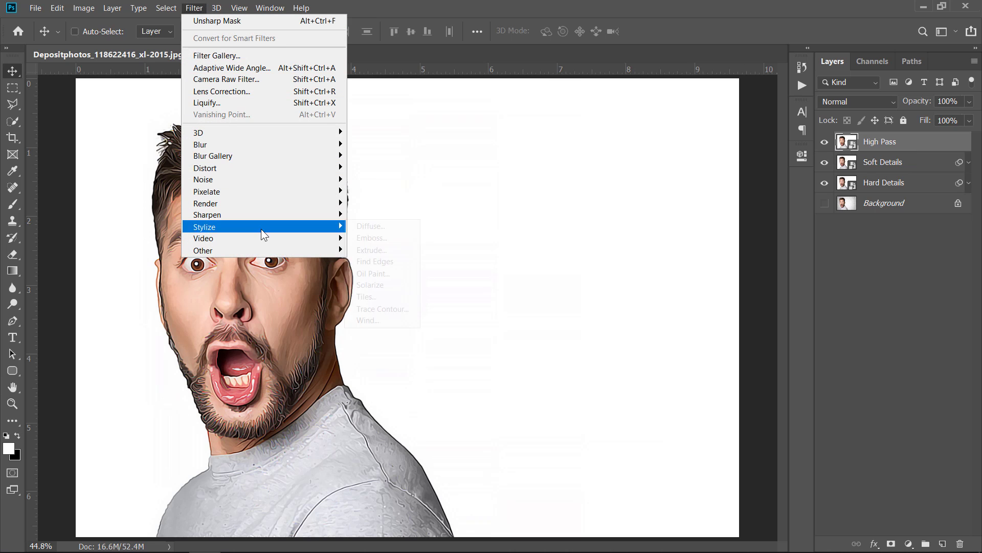
{"action": "mouse_move", "coordinate": [267, 250]}
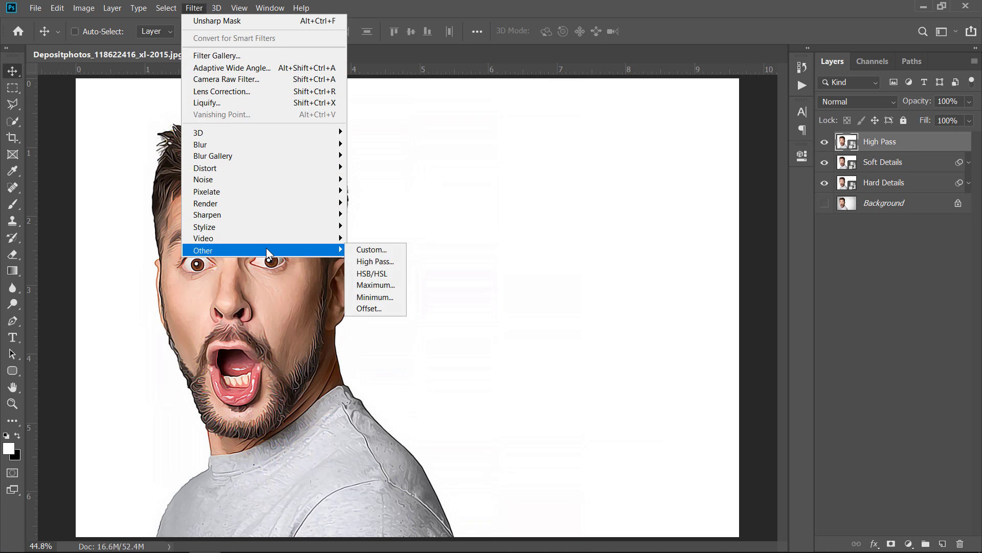
{"action": "left_click", "coordinate": [377, 262]}
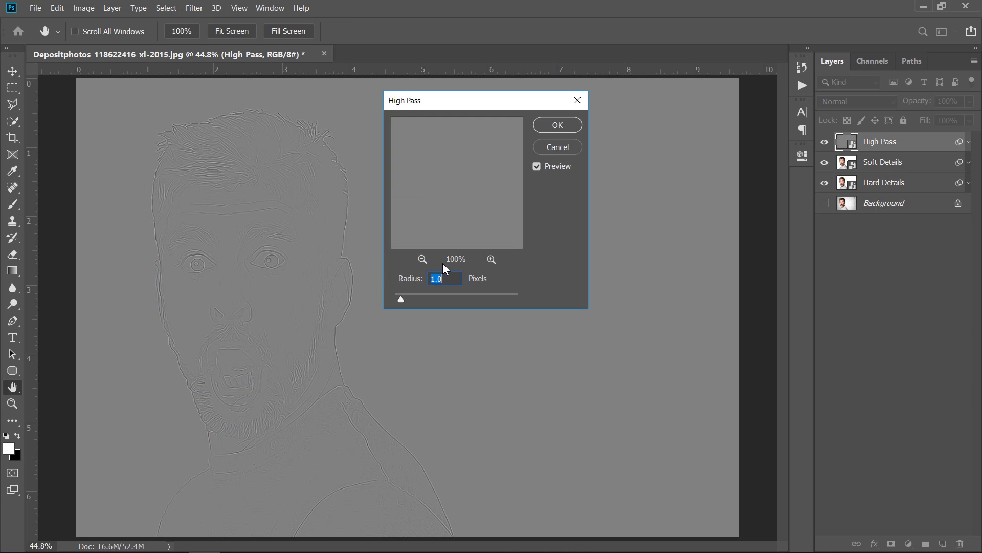
{"action": "type", "text": "2"}
{"action": "left_click", "coordinate": [558, 126]}
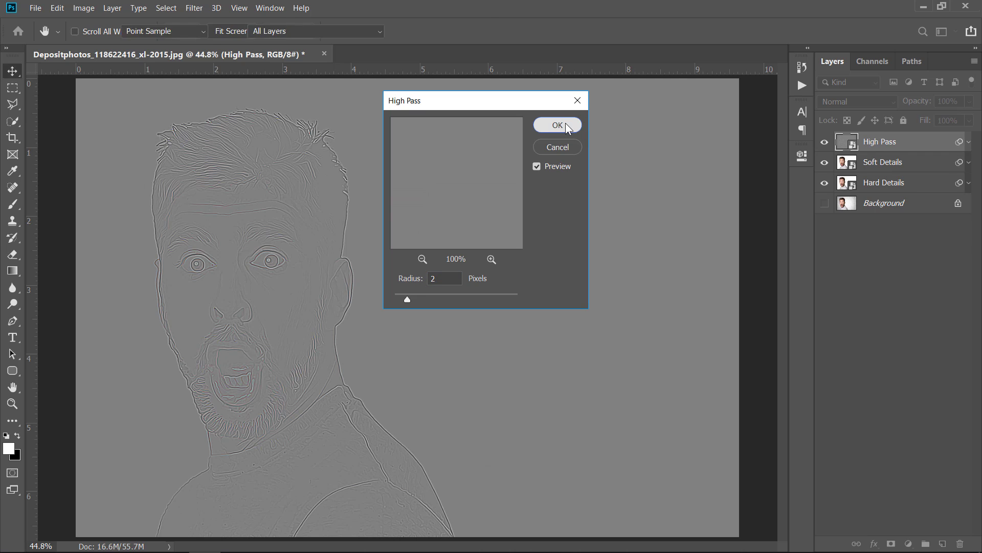
- Set the High Pass layer to Overlay blending and toggle it to compare
{"action": "left_click", "coordinate": [863, 102]}
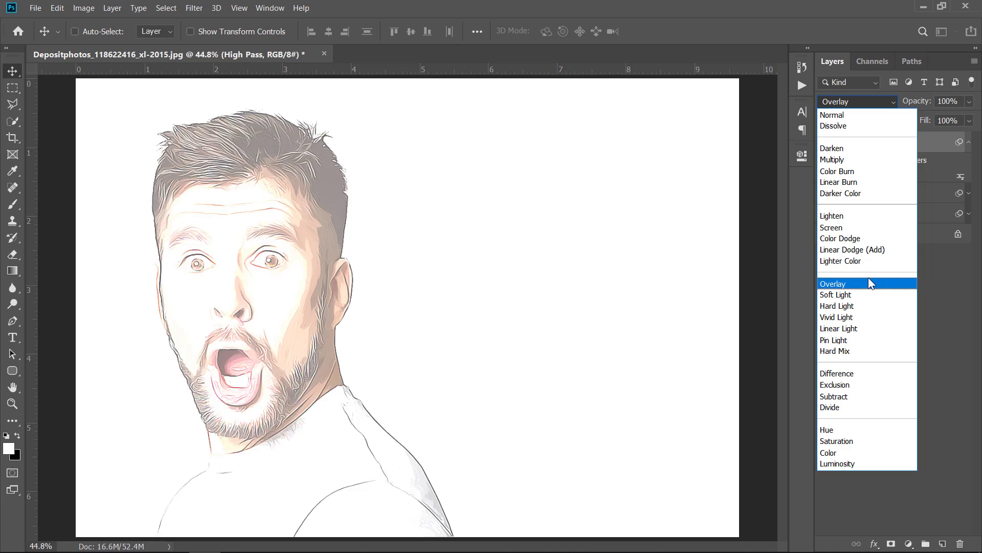
{"action": "left_click", "coordinate": [868, 279]}
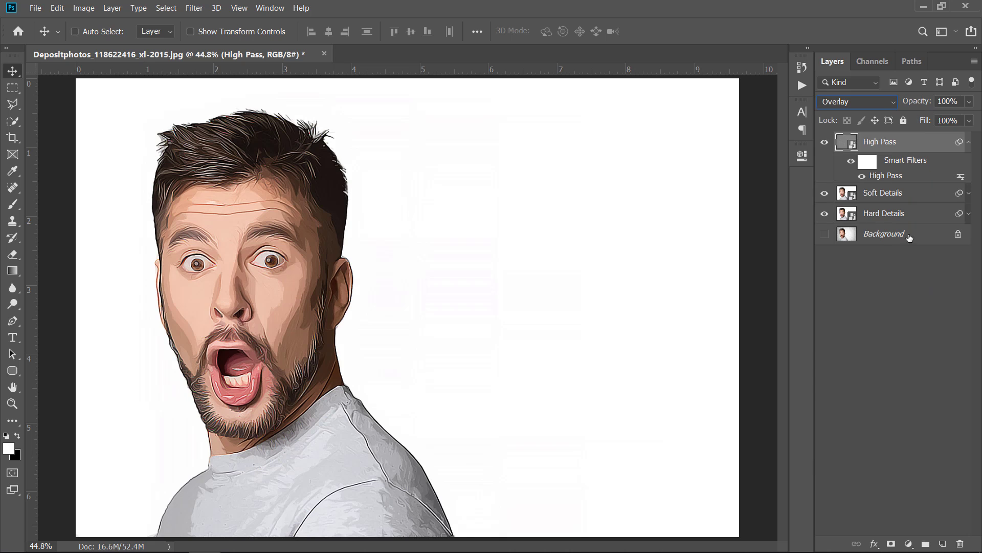
{"action": "left_click", "coordinate": [969, 142]}
{"action": "left_click", "coordinate": [825, 143]}
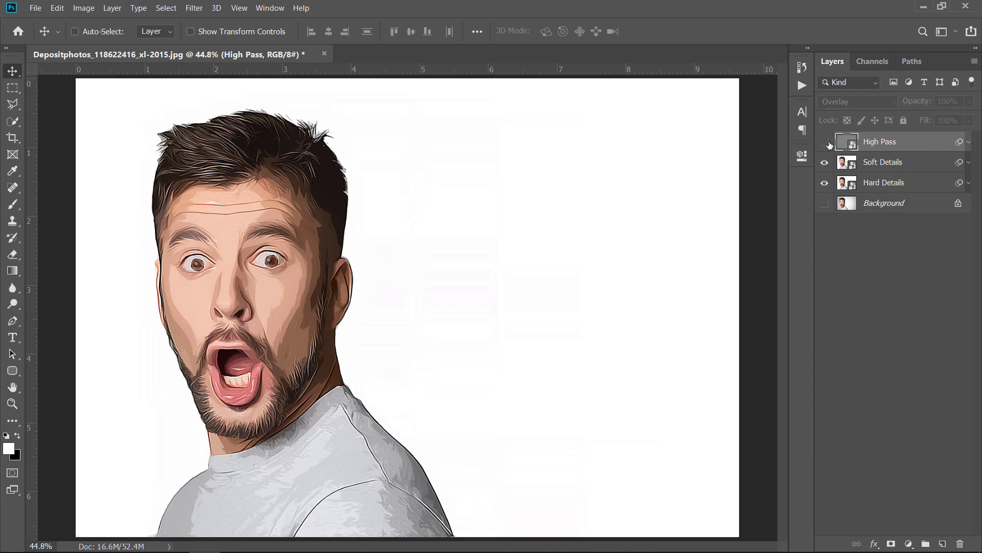
{"action": "left_click", "coordinate": [825, 142]}
{"action": "key", "text": "ctrl+minus"}
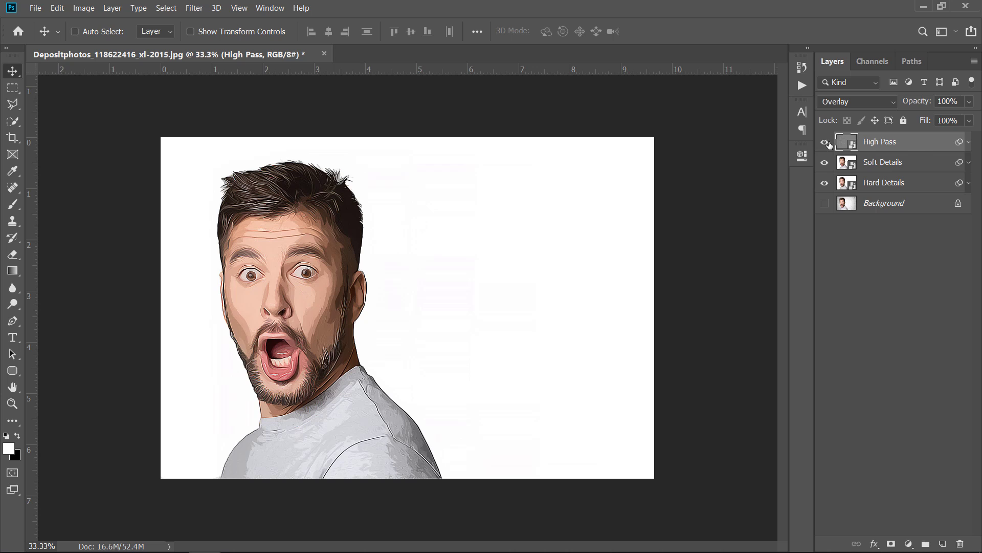
- Group Hard Details, Soft Details and High Pass into a group named Effect
{"action": "left_click", "coordinate": [922, 184], "text": "shift"}
{"action": "left_click_drag", "start_coordinate": [936, 187], "coordinate": [926, 543]}
{"action": "double_click", "coordinate": [873, 143]}
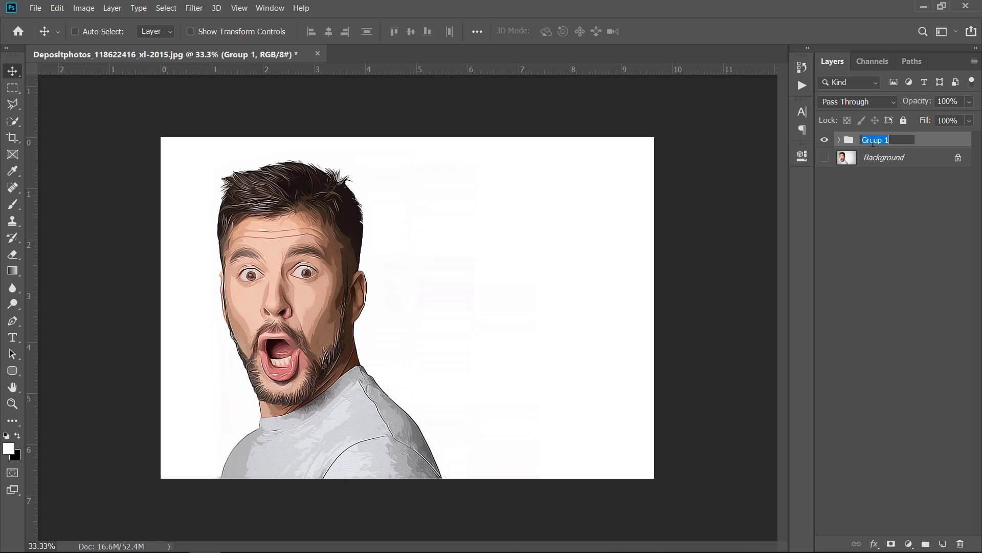
{"action": "type", "text": "Effect"}
{"action": "key", "text": "Return"}
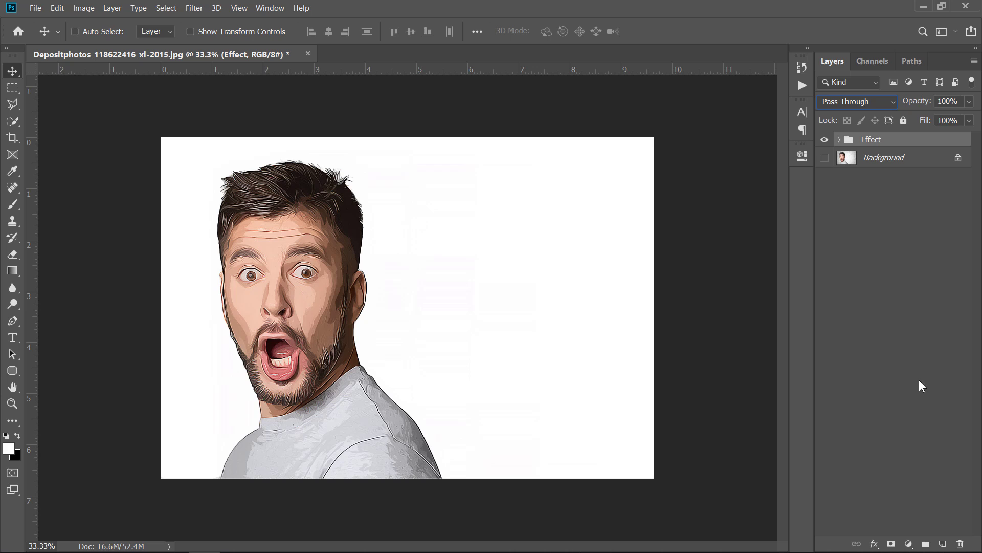
- Add a Levels adjustment with black input at 18 and white input at 238
{"action": "left_click", "coordinate": [909, 543]}
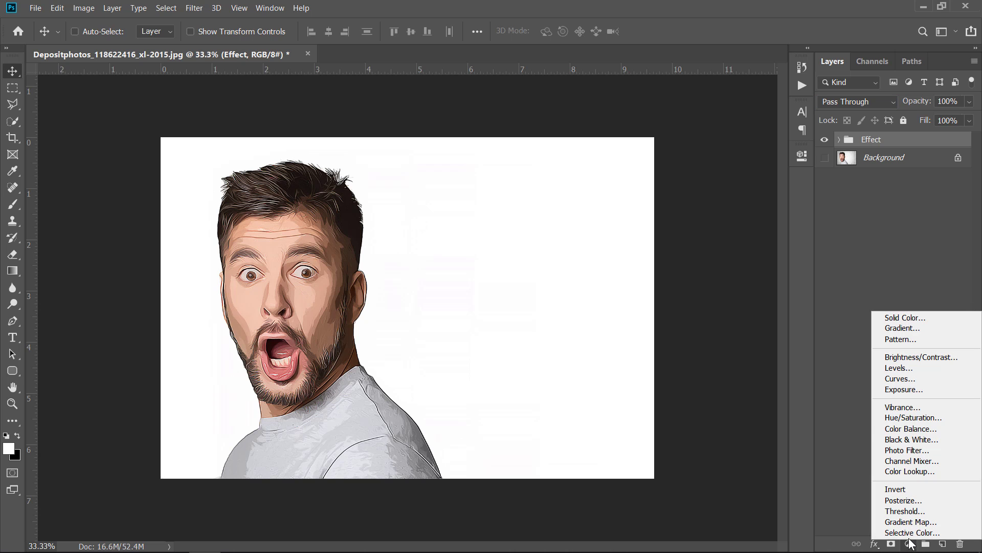
{"action": "left_click", "coordinate": [909, 369]}
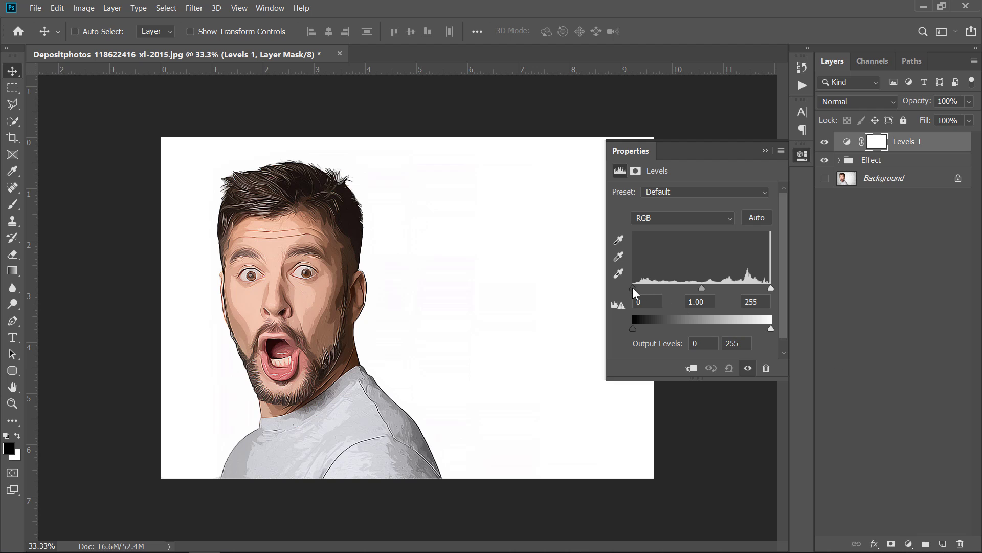
{"action": "left_click_drag", "start_coordinate": [634, 288], "coordinate": [645, 293]}
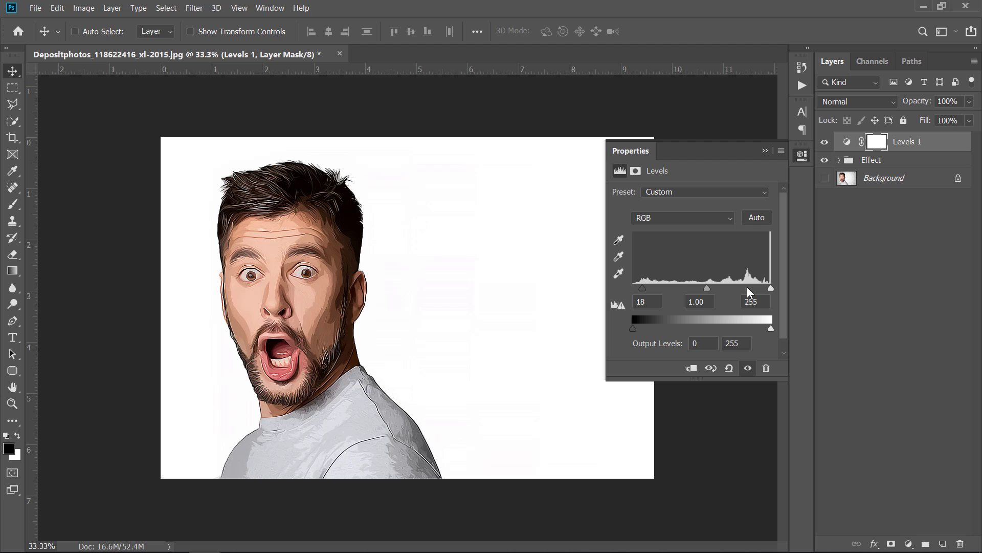
{"action": "left_click_drag", "start_coordinate": [771, 289], "coordinate": [762, 293]}
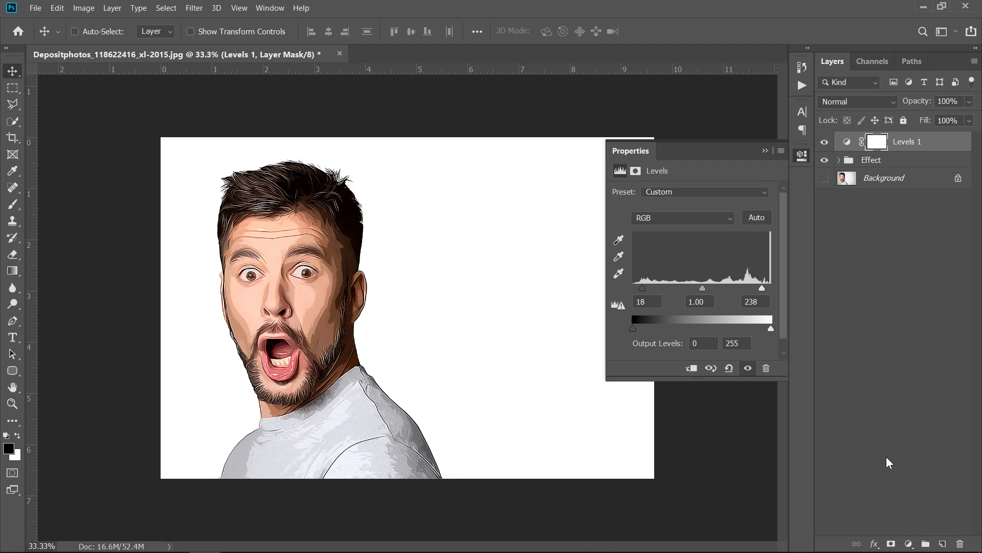
- Add a Vibrance adjustment layer with Vibrance +25 and Saturation +7
{"action": "left_click", "coordinate": [909, 544]}
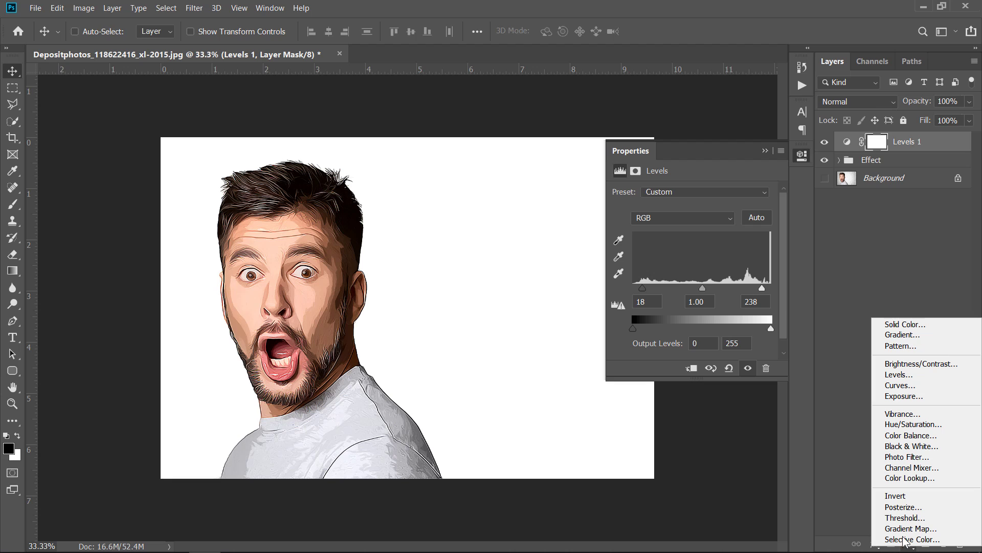
{"action": "left_click", "coordinate": [910, 413]}
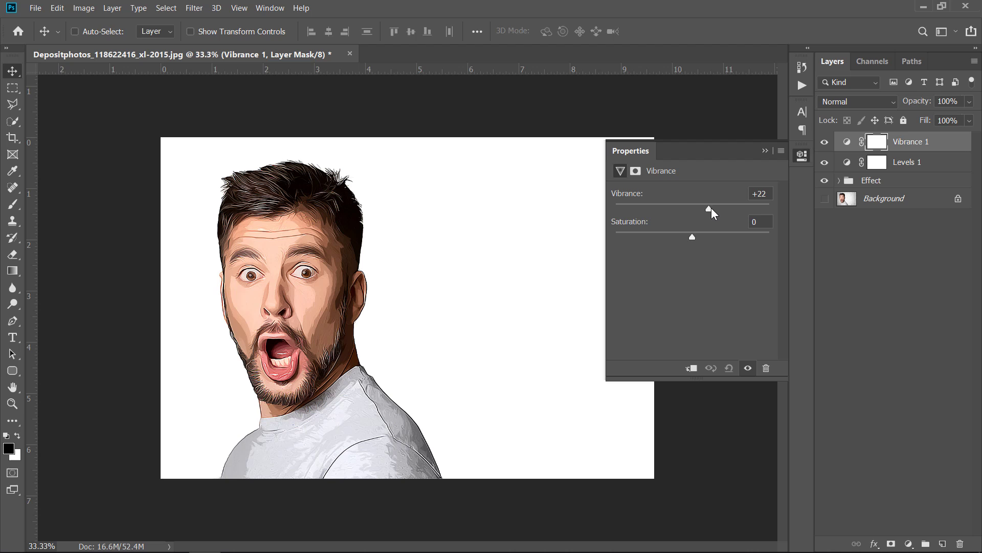
{"action": "left_click_drag", "start_coordinate": [693, 237], "coordinate": [700, 241]}
- Add a Color Balance adjustment, tinting midtones, shadows -4/-5/+5 and highlights -5/0/+10
{"action": "left_click", "coordinate": [909, 543]}
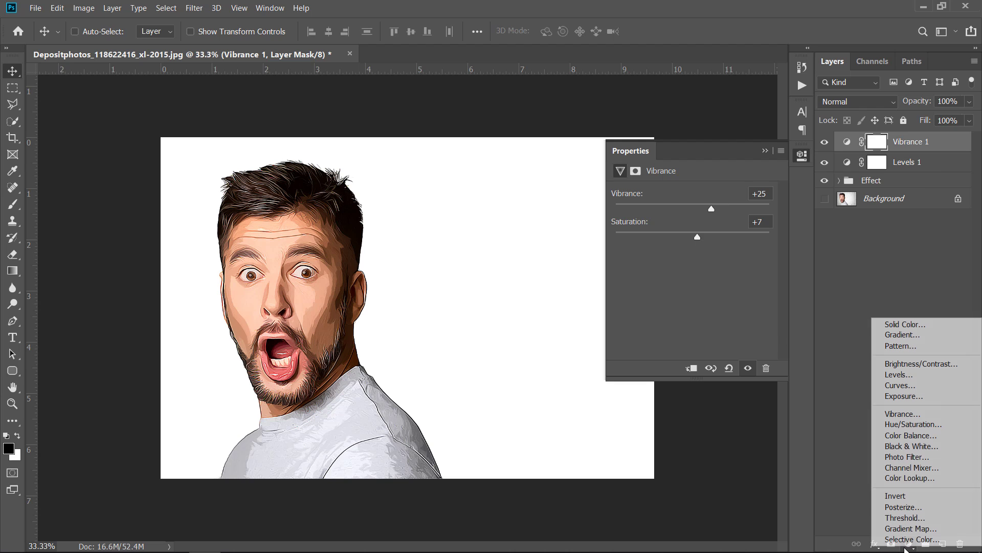
{"action": "left_click", "coordinate": [906, 435]}
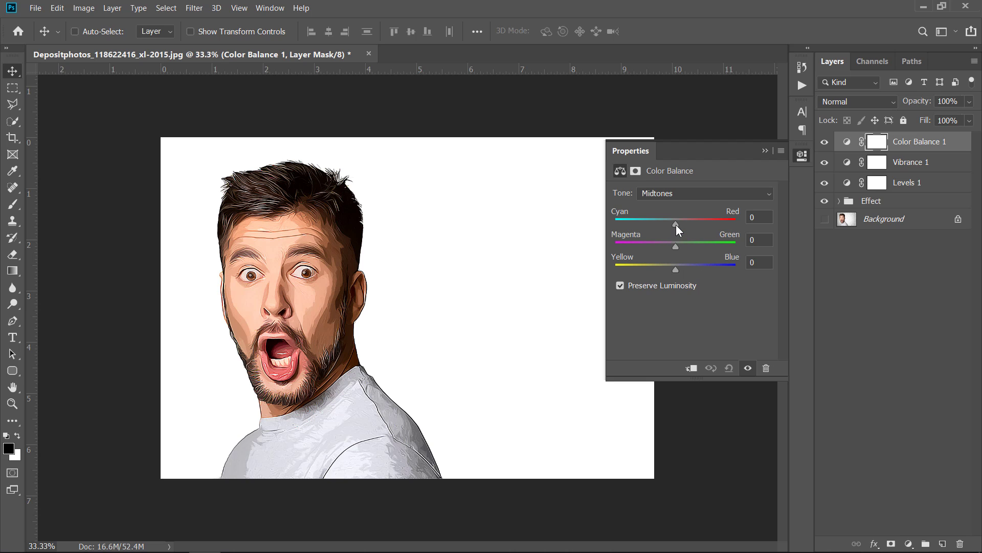
{"action": "left_click_drag", "start_coordinate": [676, 225], "coordinate": [674, 269]}
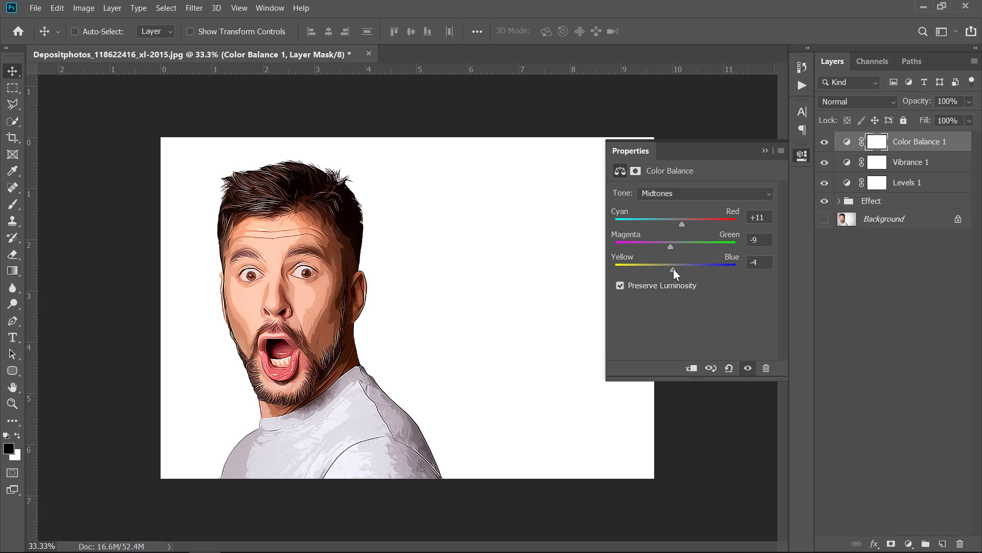
{"action": "left_click", "coordinate": [674, 193]}
{"action": "left_click", "coordinate": [672, 203]}
{"action": "left_click_drag", "start_coordinate": [675, 243], "coordinate": [680, 269]}
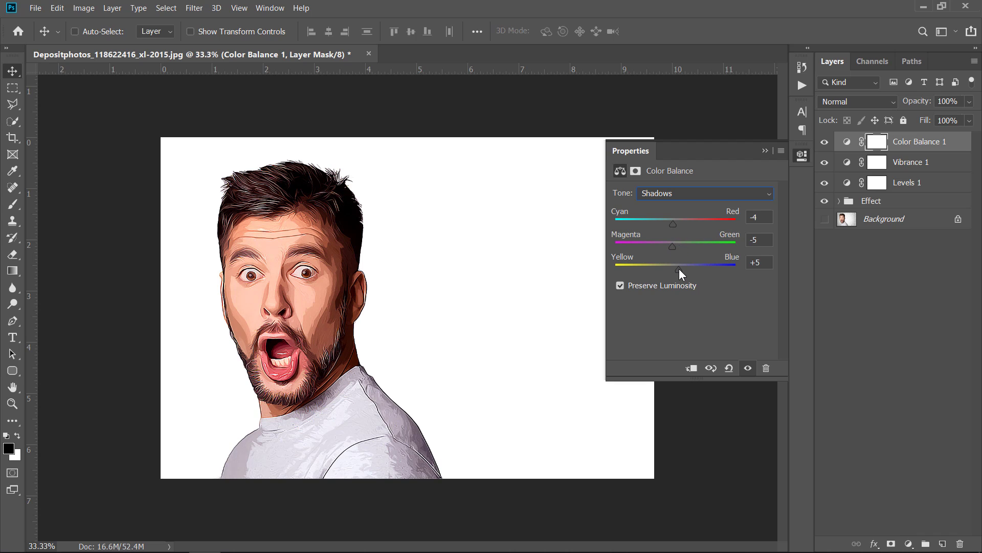
{"action": "left_click", "coordinate": [689, 191]}
{"action": "left_click", "coordinate": [679, 229]}
{"action": "left_click_drag", "start_coordinate": [676, 224], "coordinate": [672, 225]}
{"action": "left_click_drag", "start_coordinate": [678, 267], "coordinate": [681, 267]}
- Group the Color Balance, Vibrance and Levels adjustment layers into a folder named 'Adjustments'
{"action": "left_click", "coordinate": [765, 151]}
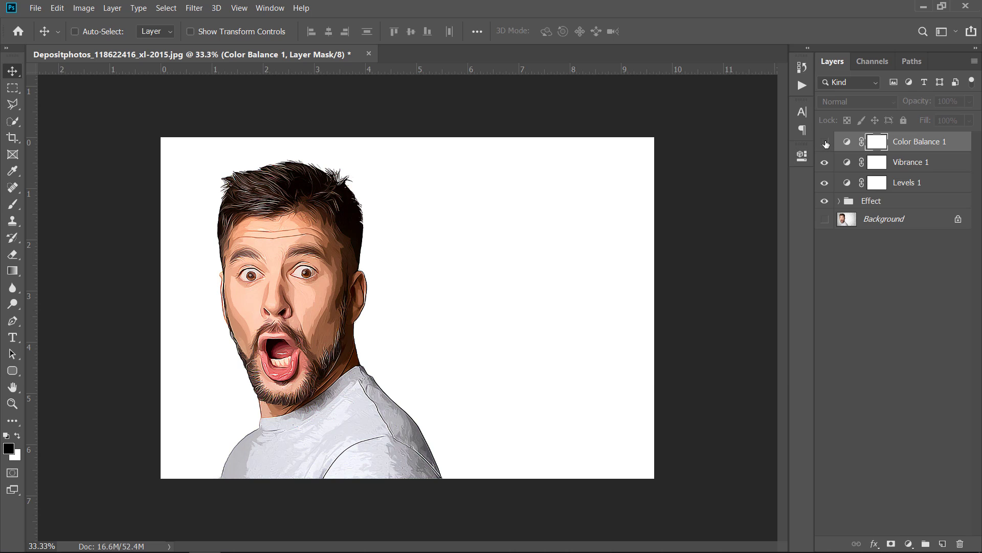
{"action": "left_click", "coordinate": [950, 186], "text": "shift"}
{"action": "left_click_drag", "start_coordinate": [950, 186], "coordinate": [926, 542]}
{"action": "double_click", "coordinate": [866, 141]}
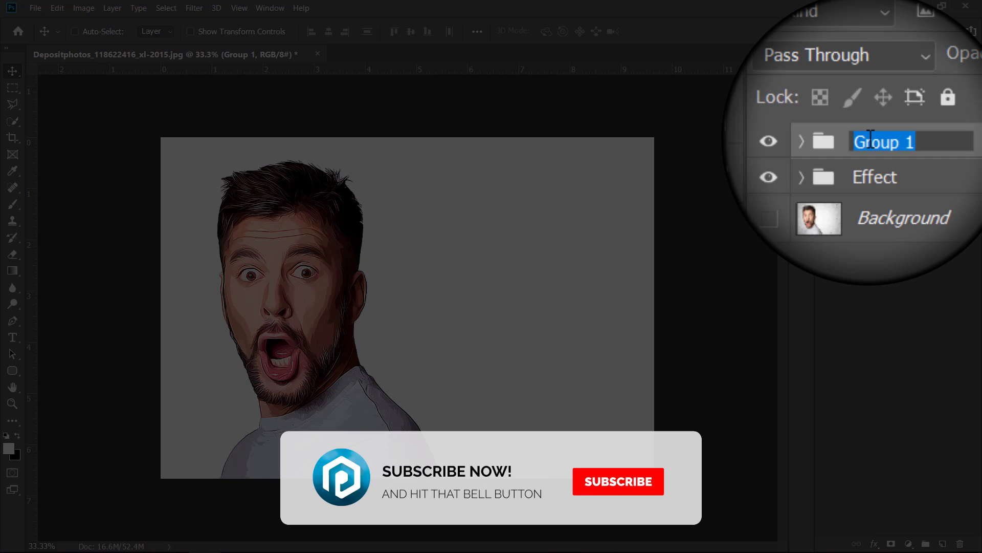
{"action": "type", "text": "Adjustments"}
{"action": "key", "text": "Return"}
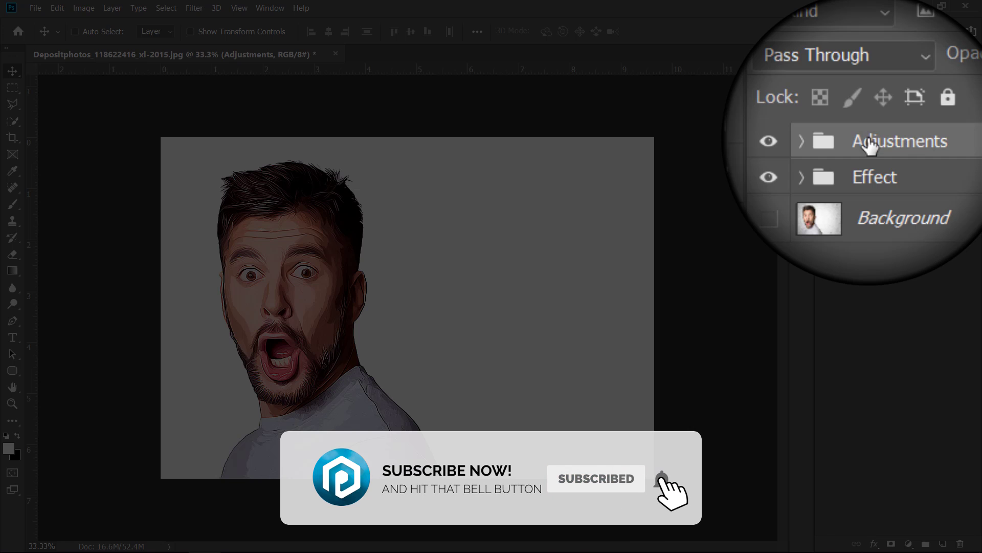
- Show the Background layer, hide the Effect and Adjustments groups, and zoom to 50% for comparison
{"action": "left_click", "coordinate": [825, 175]}
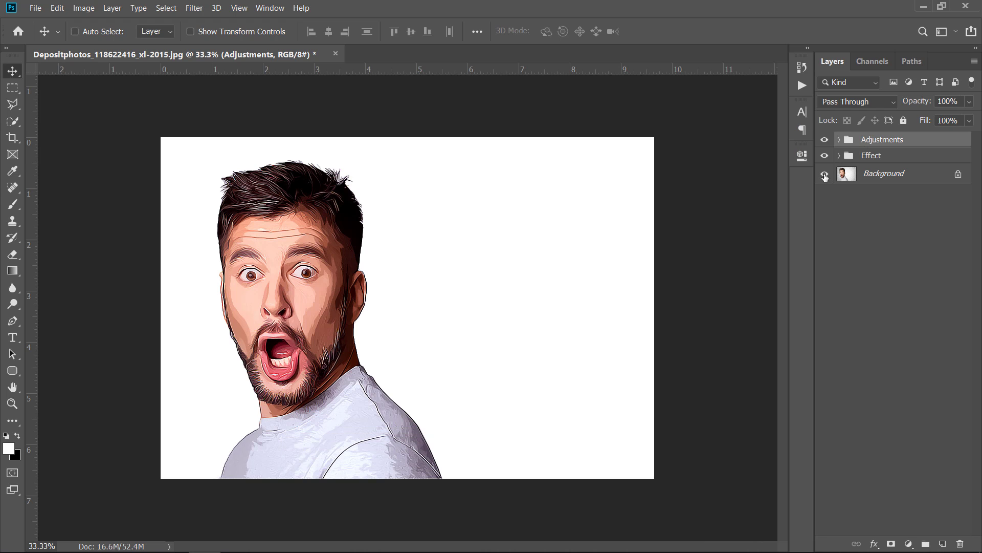
{"action": "left_click_drag", "start_coordinate": [825, 158], "coordinate": [825, 141]}
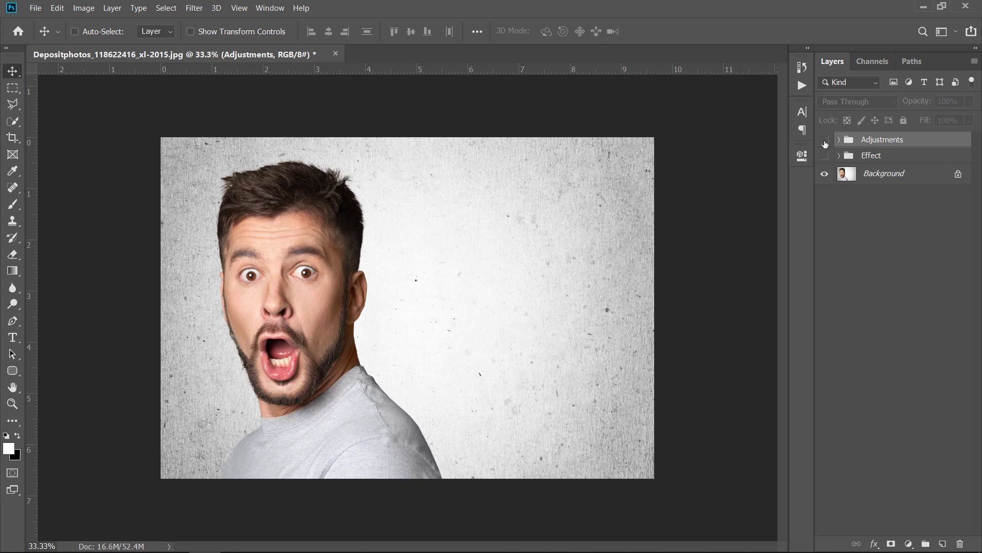
{"action": "key", "text": "ctrl+plus"}
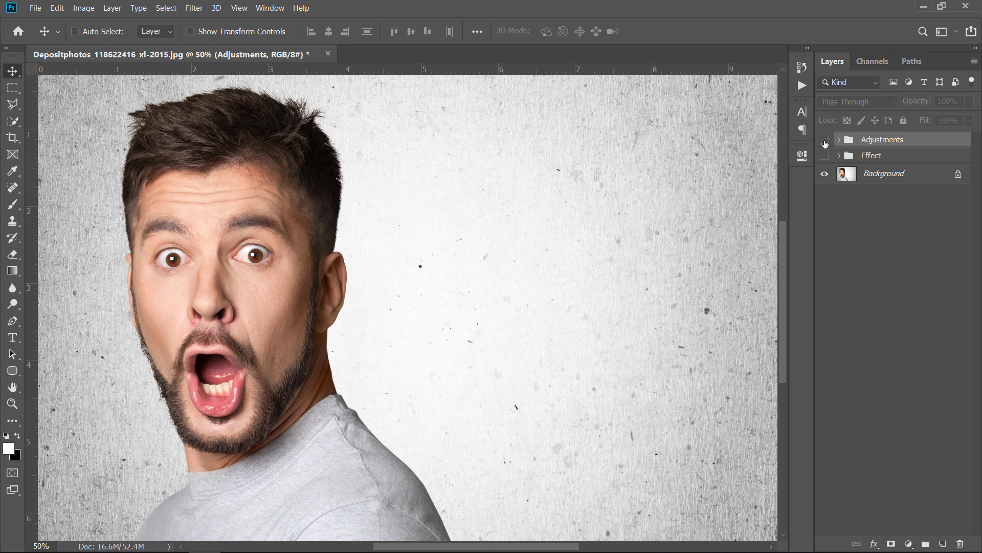
{"action": "mouse_move", "coordinate": [825, 145]}
{"action": "left_mouse_down"}
{"action": "mouse_move", "coordinate": [824, 158]}
{"action": "mouse_move", "coordinate": [825, 141]}
{"action": "left_mouse_up"}
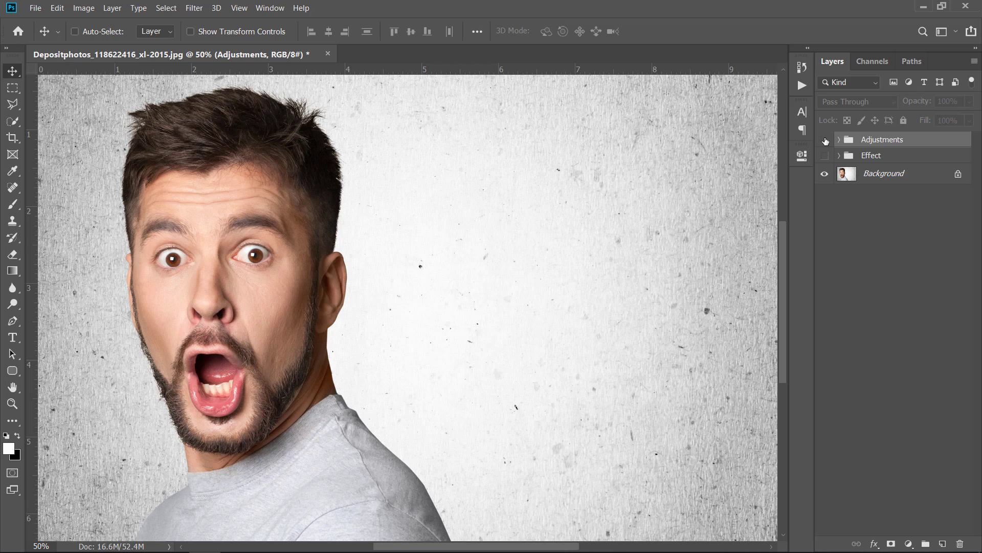